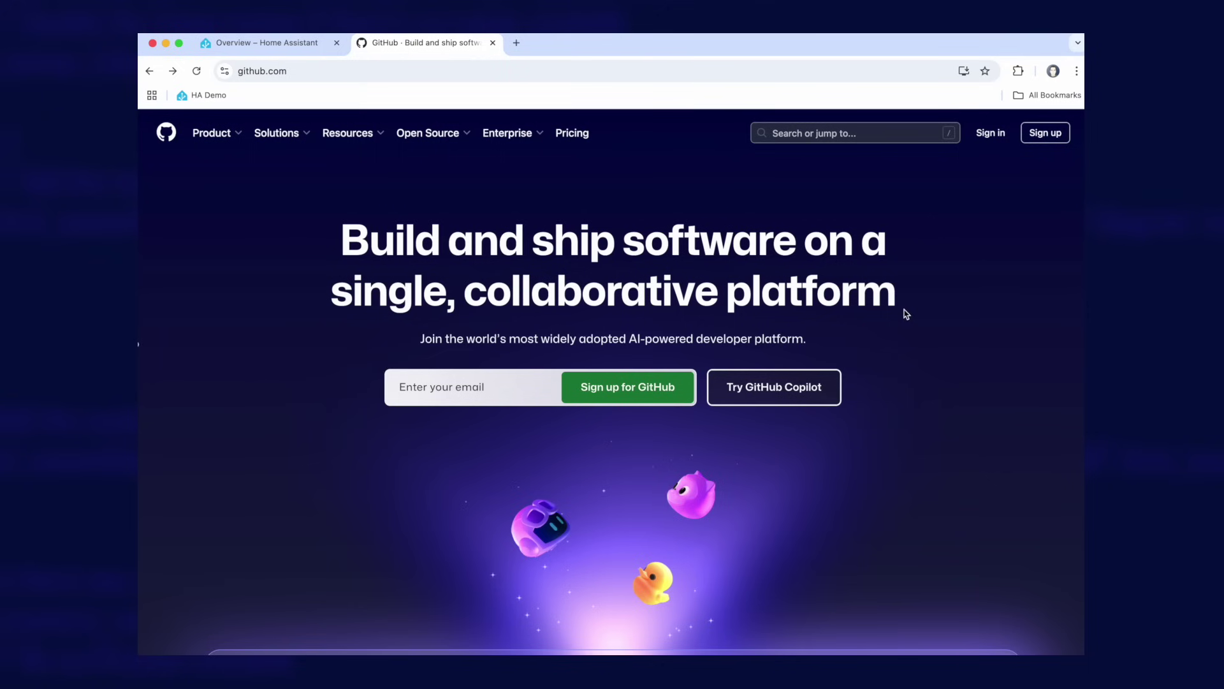
- Start a GitHub account sign-up and enter the account's email address
{"action": "left_click", "coordinate": [1031, 141]}
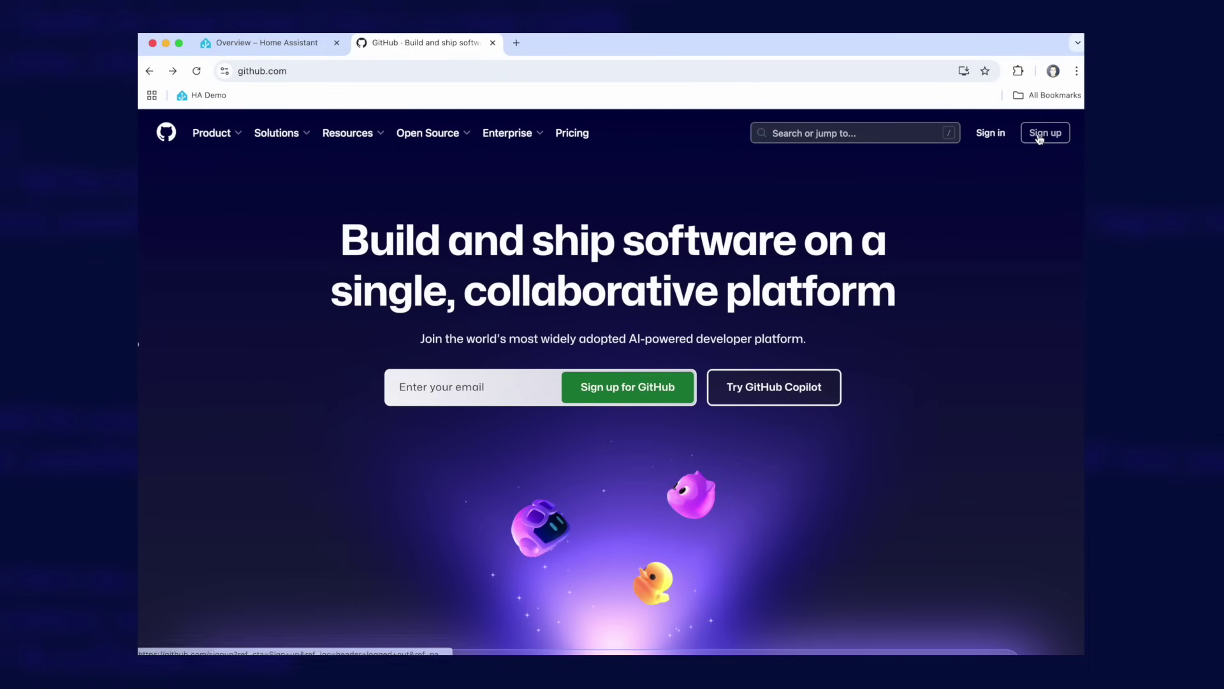
{"action": "left_click", "coordinate": [780, 234]}
{"action": "type", "text": "metes"}
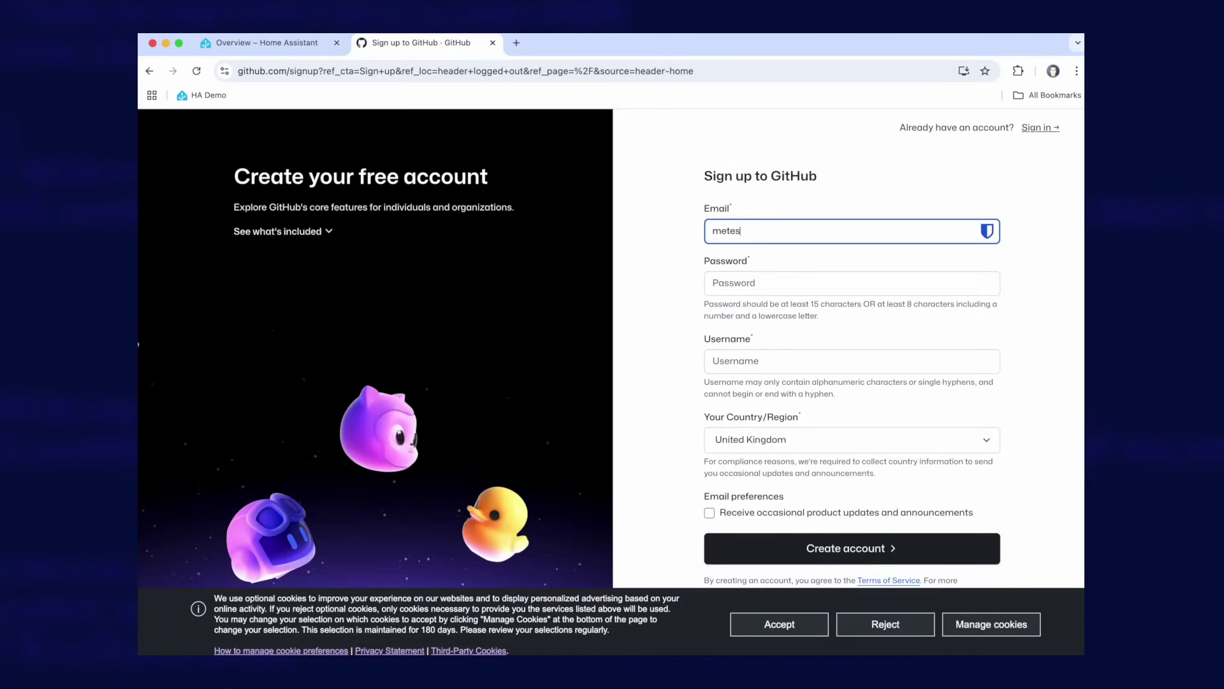
{"action": "type", "text": "tingthis@notarealdomainhere"}
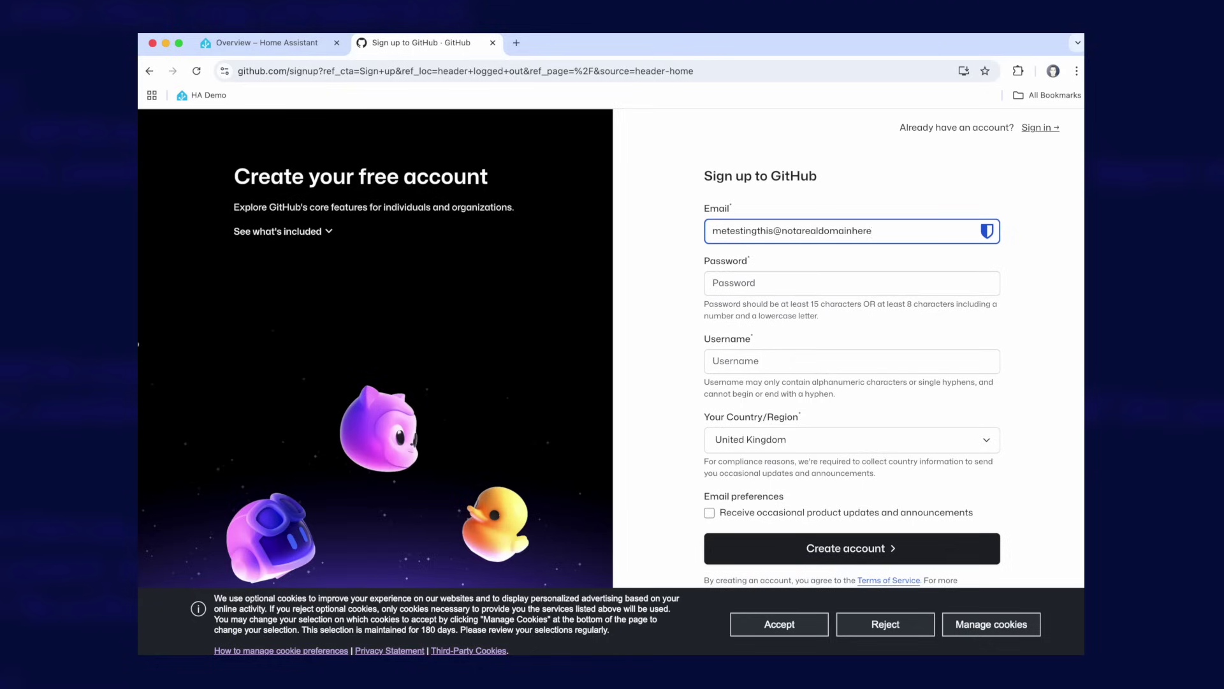
{"action": "type", "text": "justatest.com"}
- Enter a password and a username in the GitHub sign-up form
{"action": "key", "text": "Tab"}
{"action": "type", "text": "test"}
{"action": "key", "text": "Tab"}
{"action": "type", "text": "atestaccounthereno"}
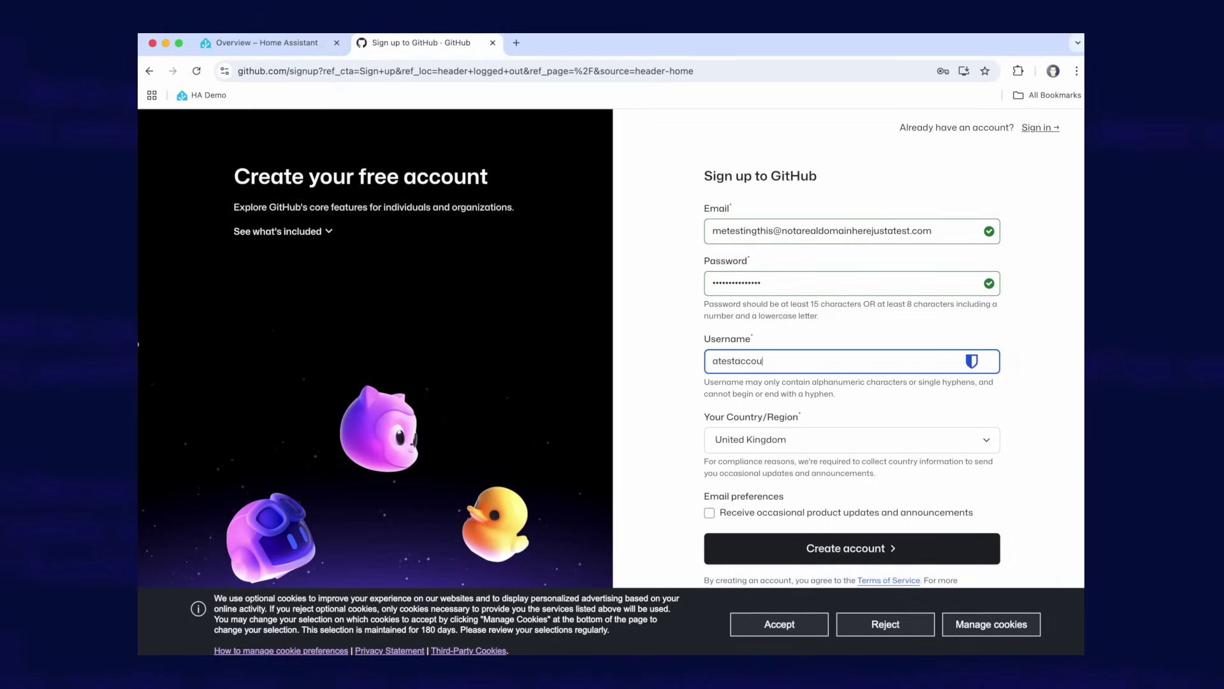
{"action": "type", "text": "treal123"}
{"action": "key", "text": "Tab"}
{"action": "key", "text": "Tab"}
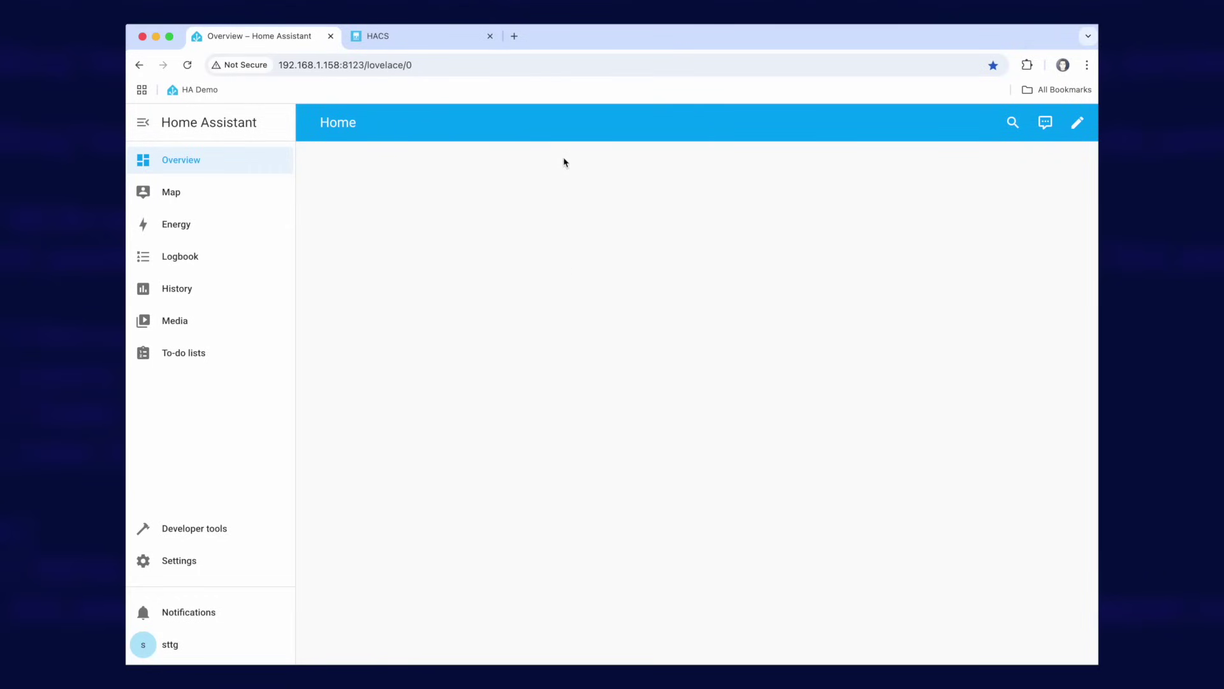
- On hacs.xyz, go through Start using HACS and Download HACS to the OS/Supervised 'my link'
{"action": "left_click", "coordinate": [409, 37]}
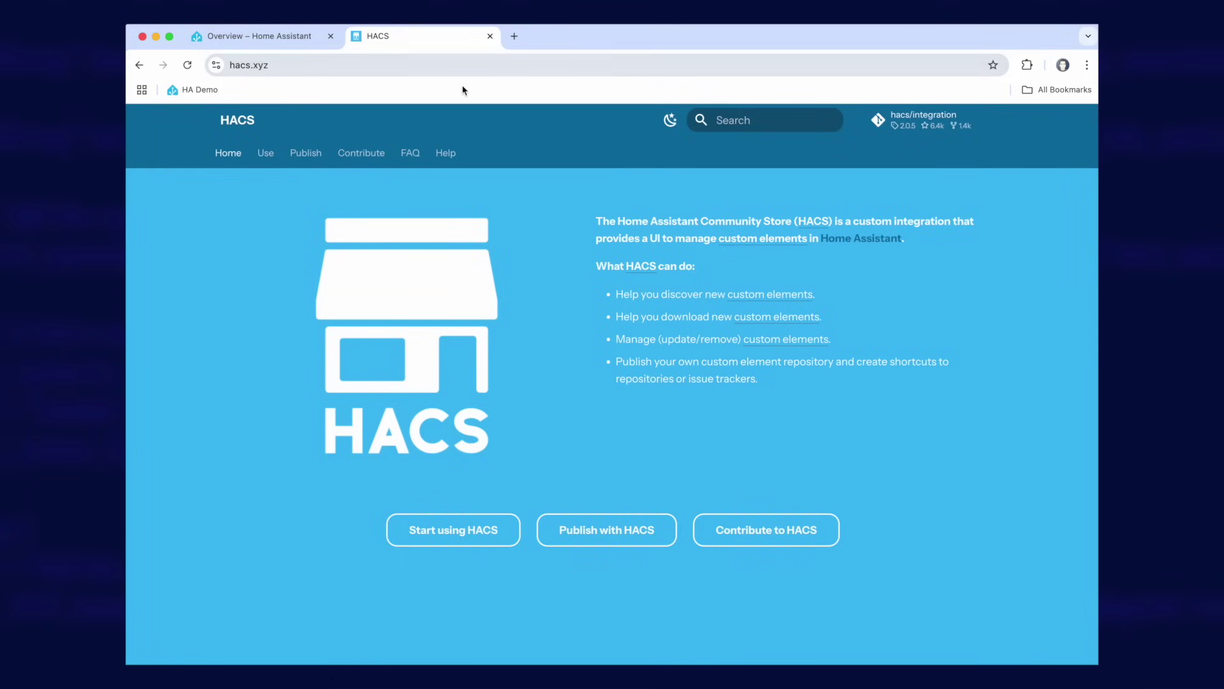
{"action": "left_click", "coordinate": [466, 538]}
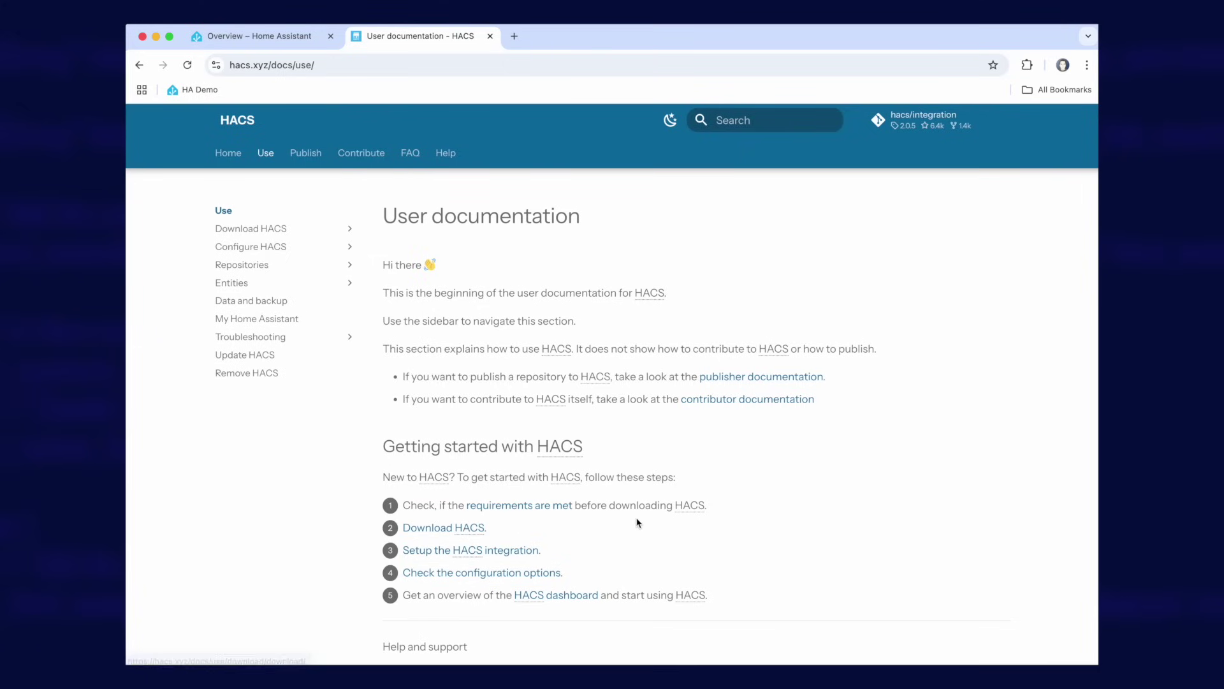
{"action": "left_click", "coordinate": [458, 530]}
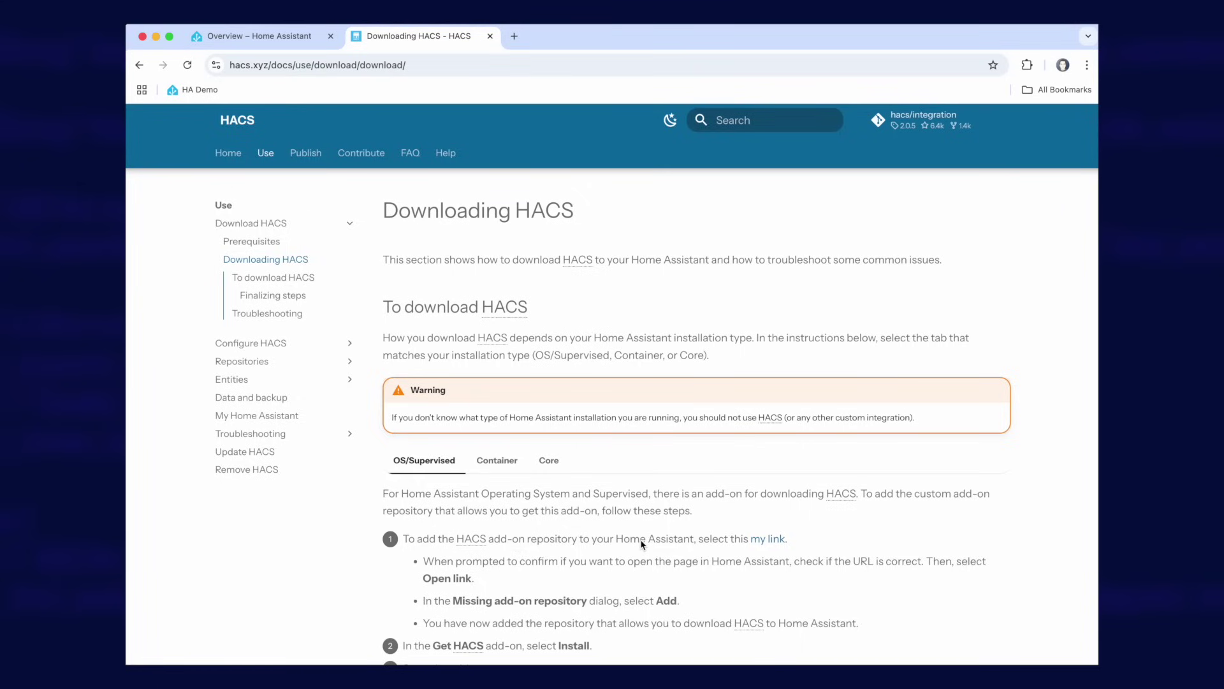
{"action": "left_click", "coordinate": [773, 542]}
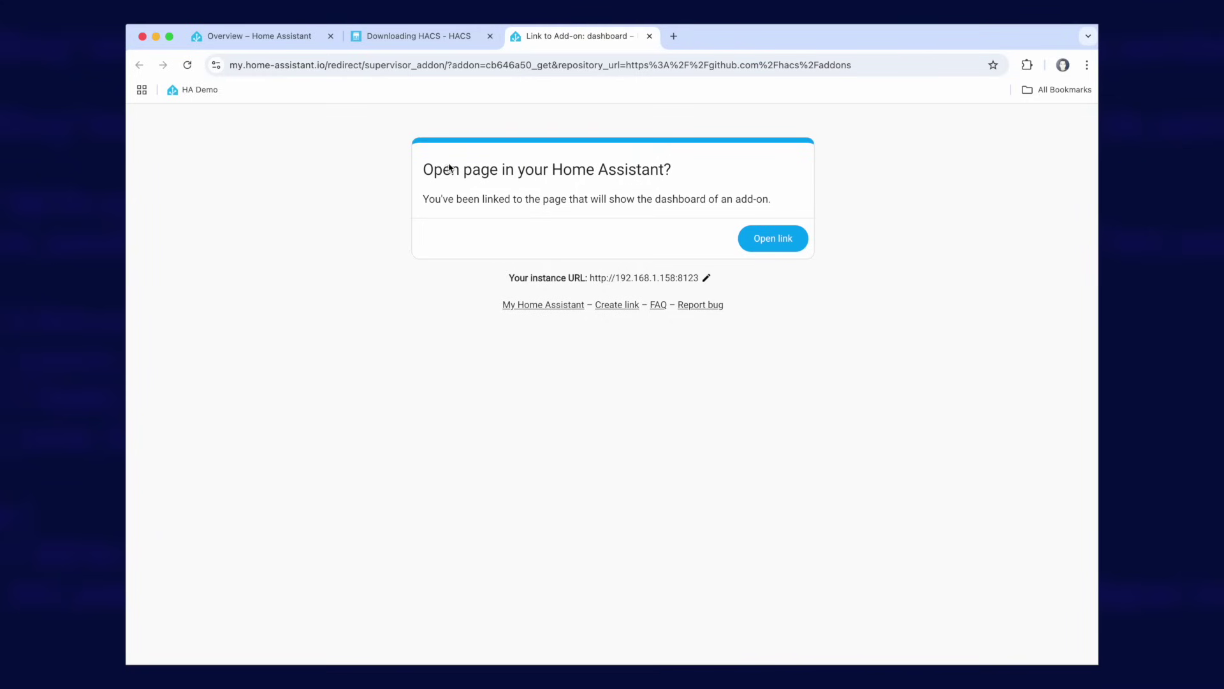
- Open the linked add-on page in Home Assistant and cancel the Missing add-on repository prompt
{"action": "left_click", "coordinate": [776, 246]}
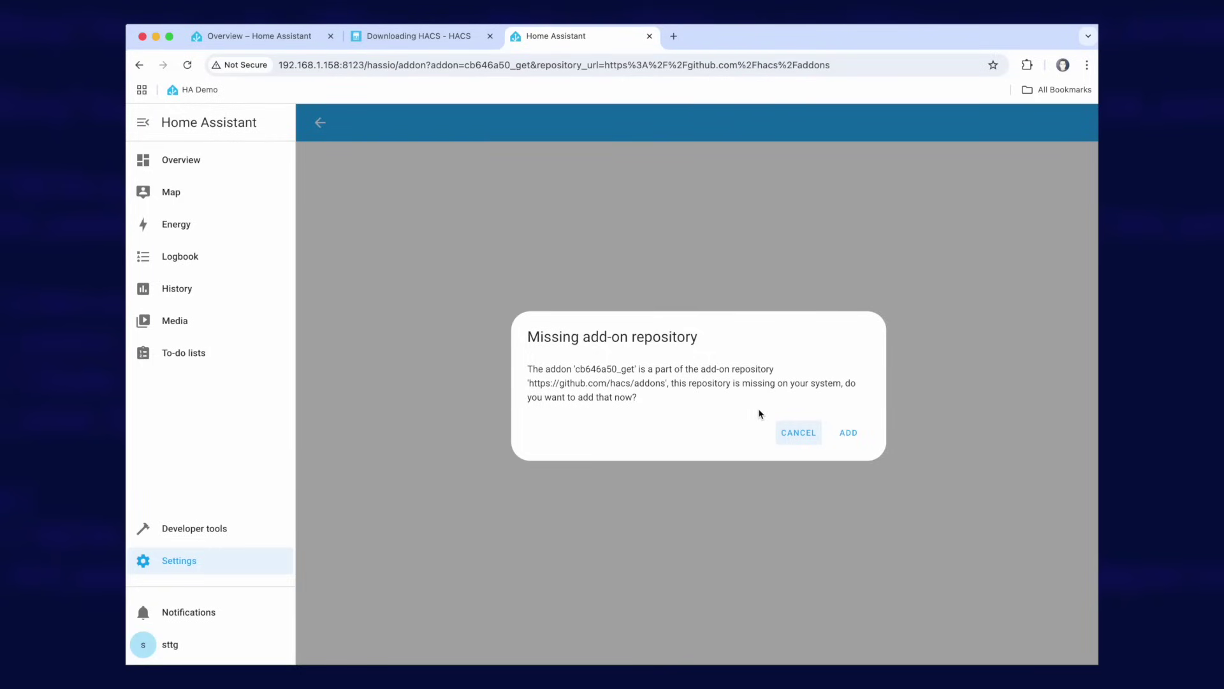
{"action": "left_click", "coordinate": [798, 433]}
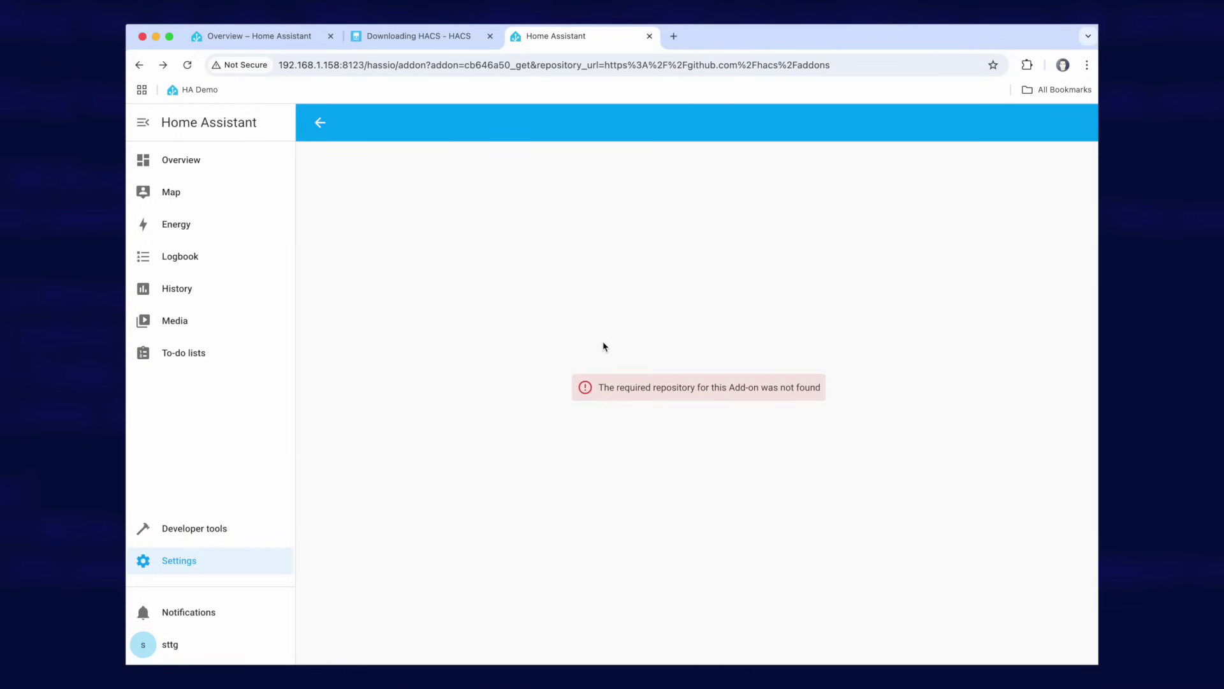
{"action": "left_click", "coordinate": [181, 566]}
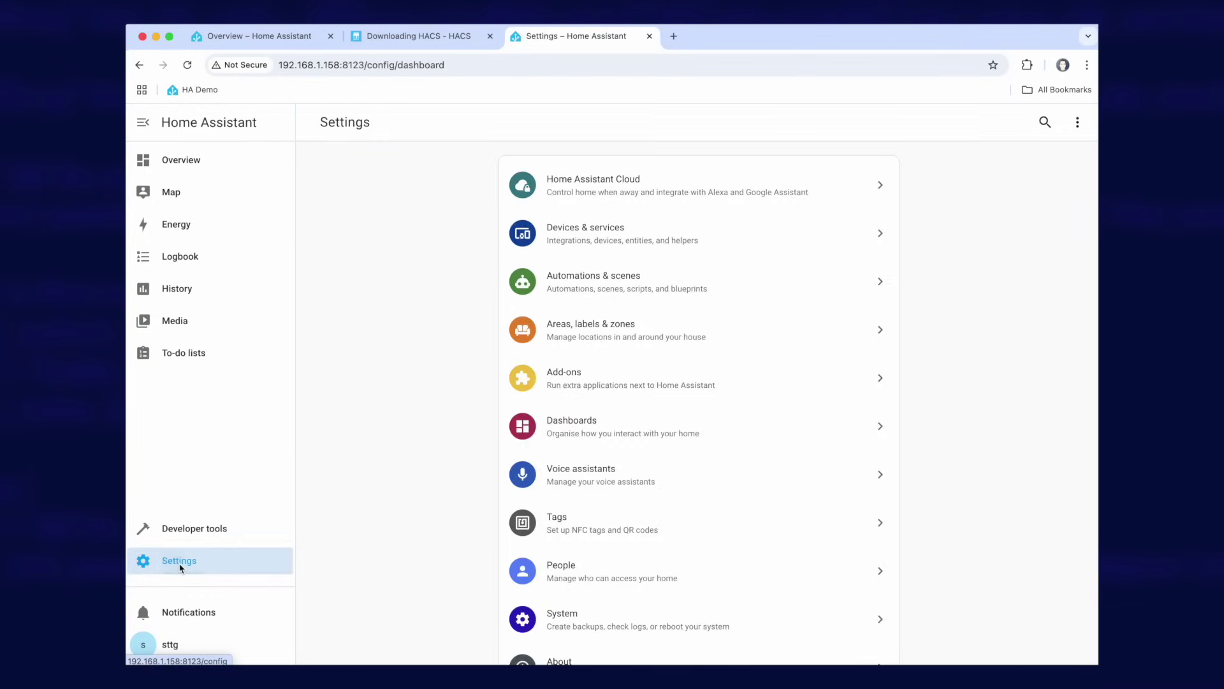
{"action": "left_click", "coordinate": [625, 377]}
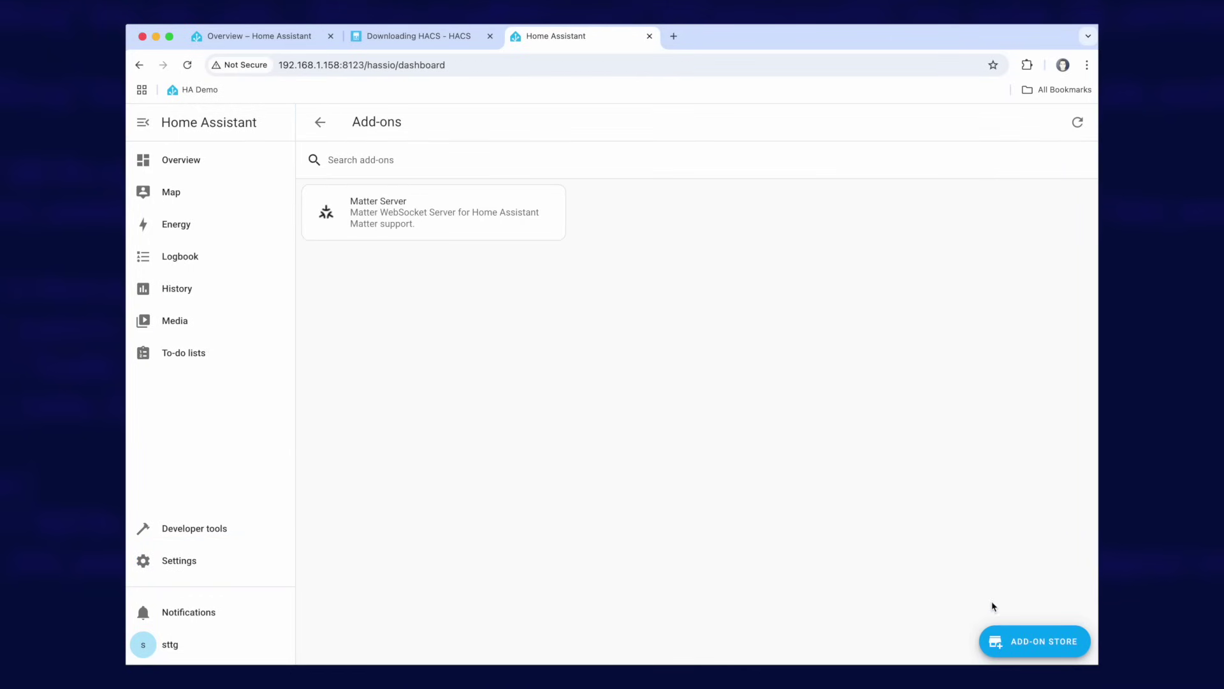
{"action": "left_click", "coordinate": [1056, 644]}
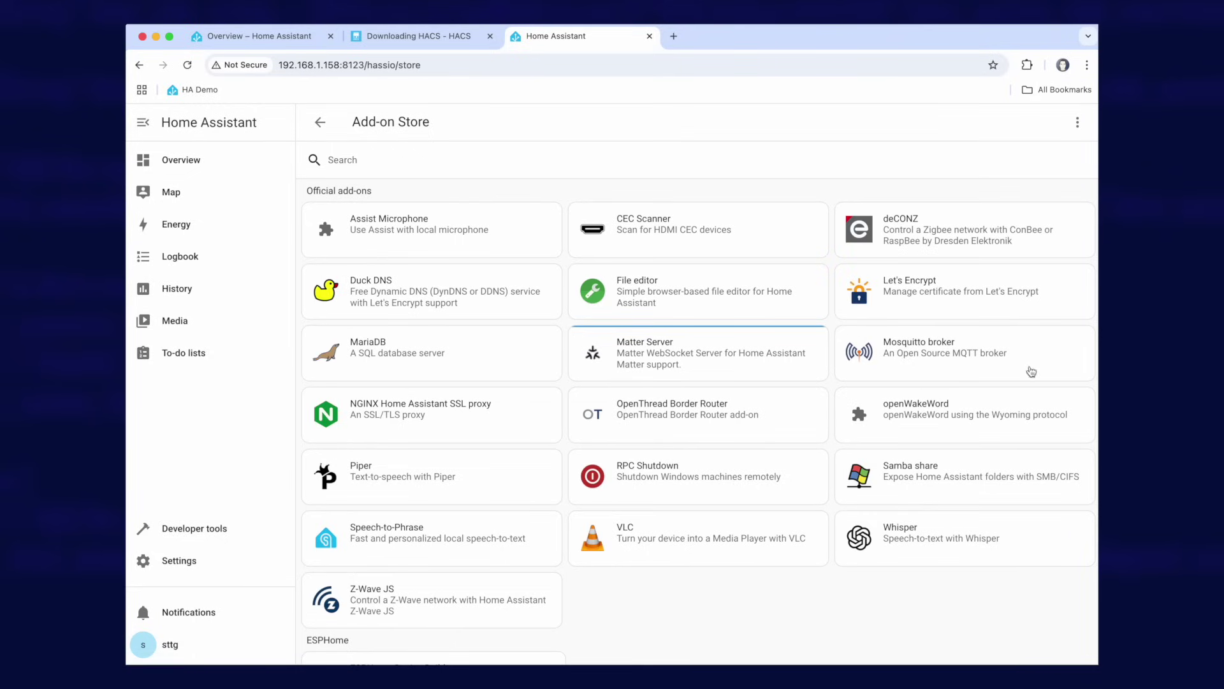
{"action": "left_click", "coordinate": [1081, 125]}
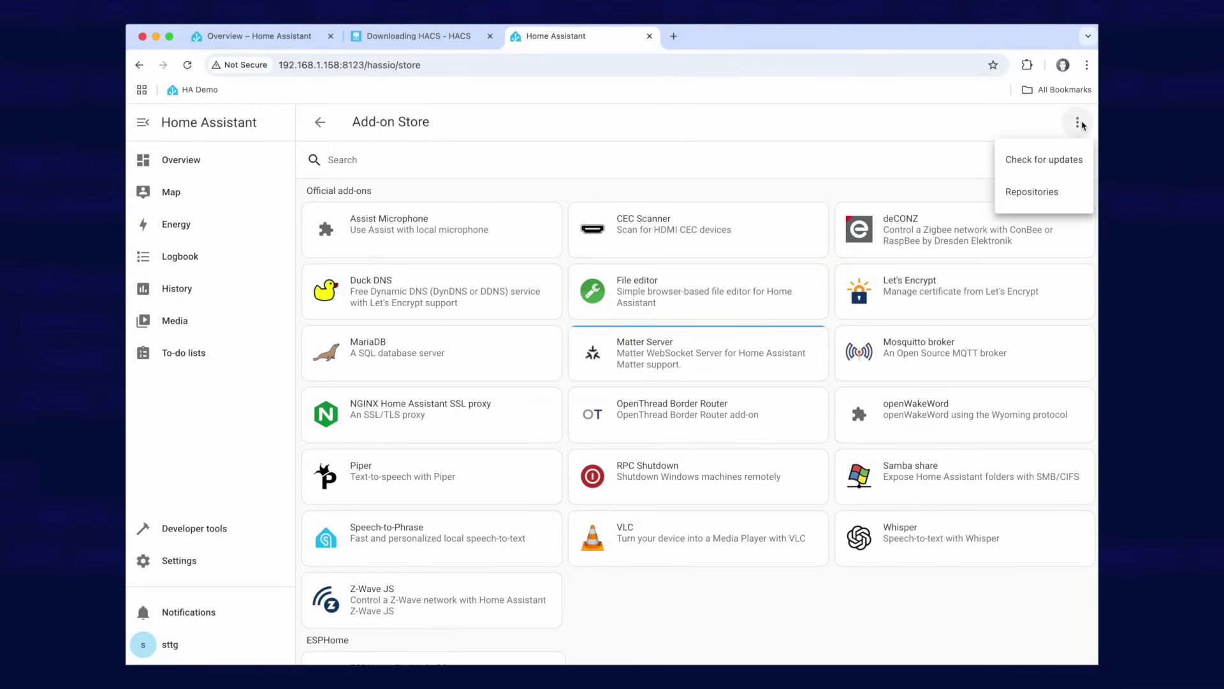
{"action": "left_click", "coordinate": [1034, 195]}
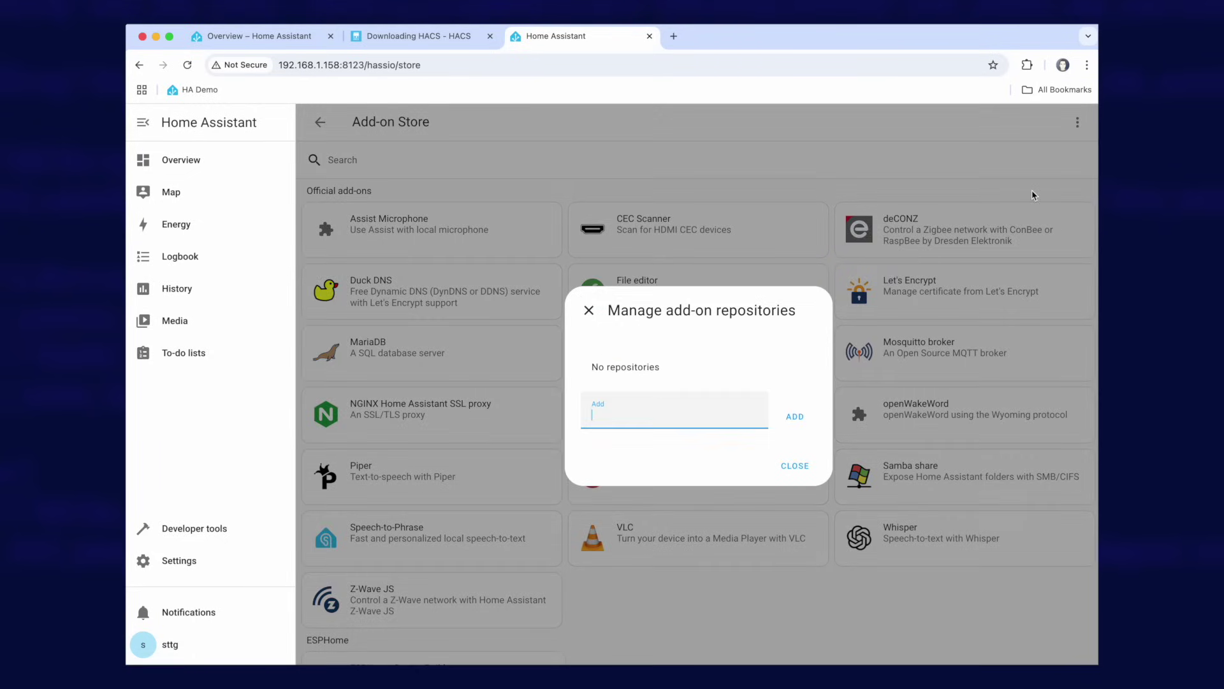
{"action": "right_click", "coordinate": [600, 410]}
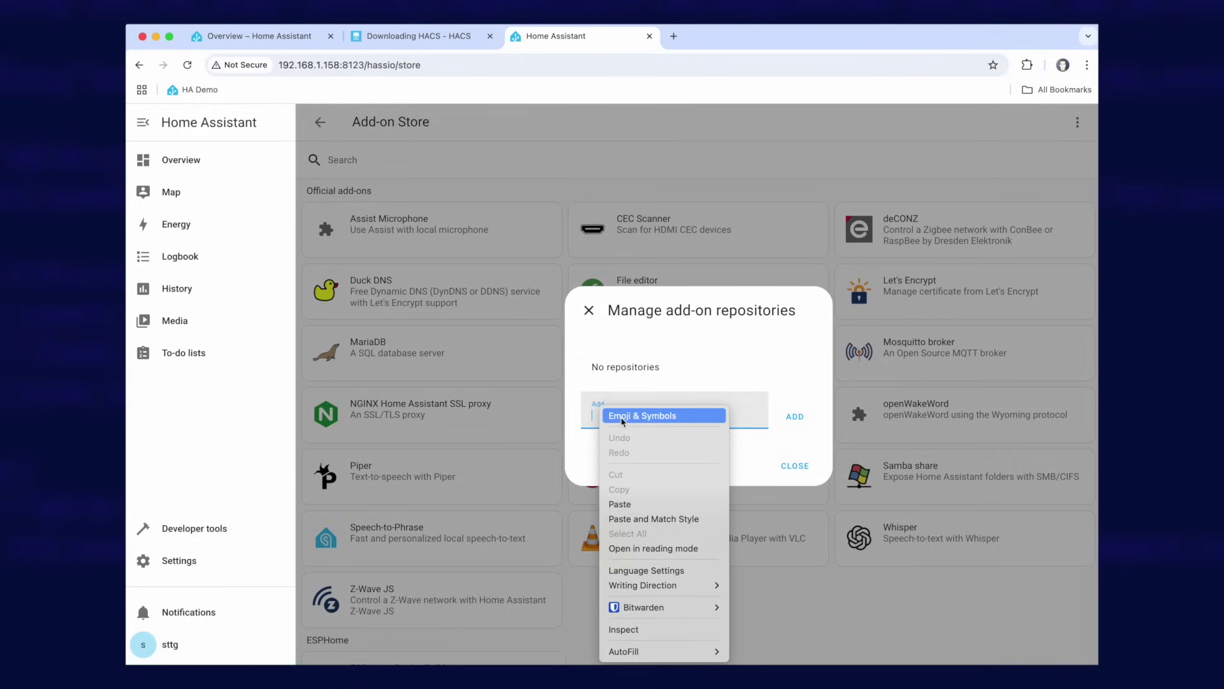
{"action": "left_click", "coordinate": [666, 505]}
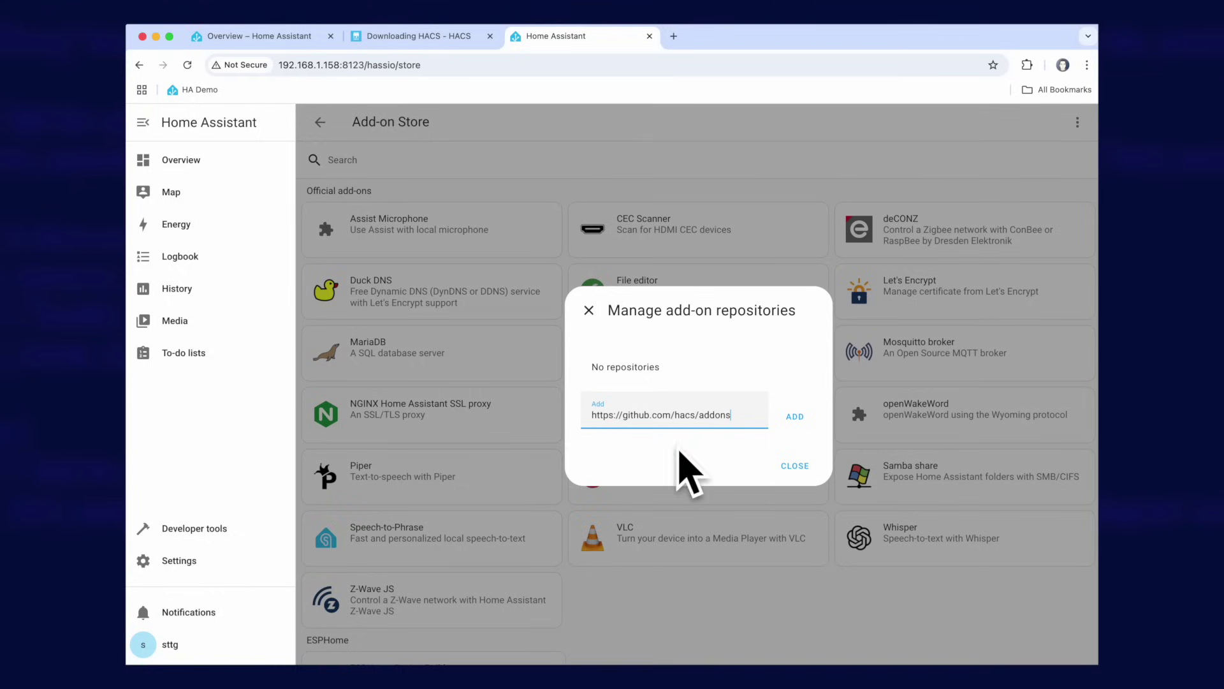
{"action": "left_click", "coordinate": [797, 417]}
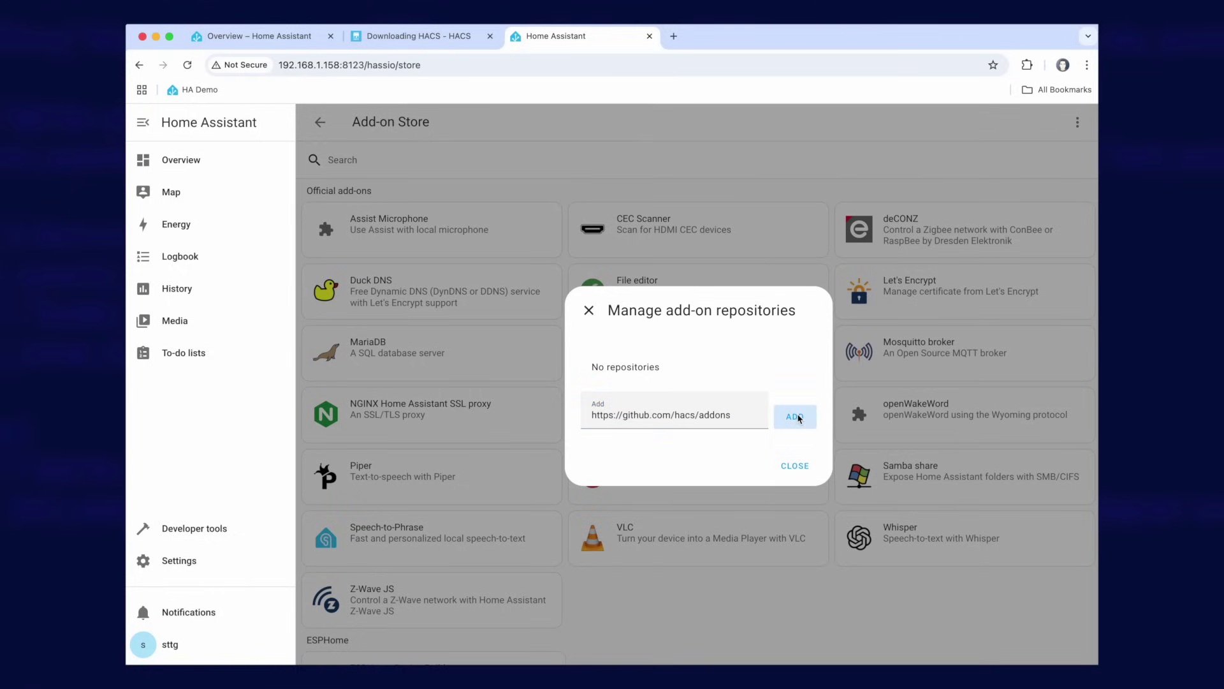
{"action": "left_click", "coordinate": [797, 476]}
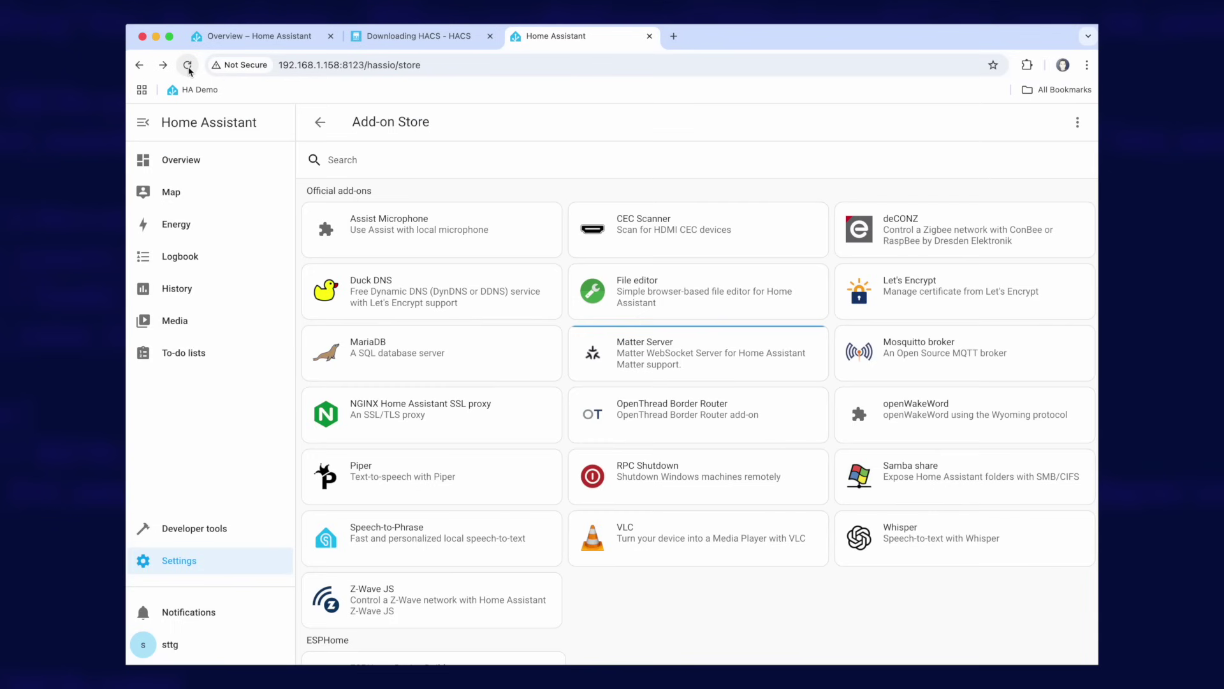
- Install and start the Get HACS add-on from the HACS Add-ons Repository
{"action": "scroll", "coordinate": [547, 361], "scroll_direction": "down", "scroll_amount": 3}
{"action": "scroll", "coordinate": [547, 362], "scroll_direction": "down", "scroll_amount": 2}
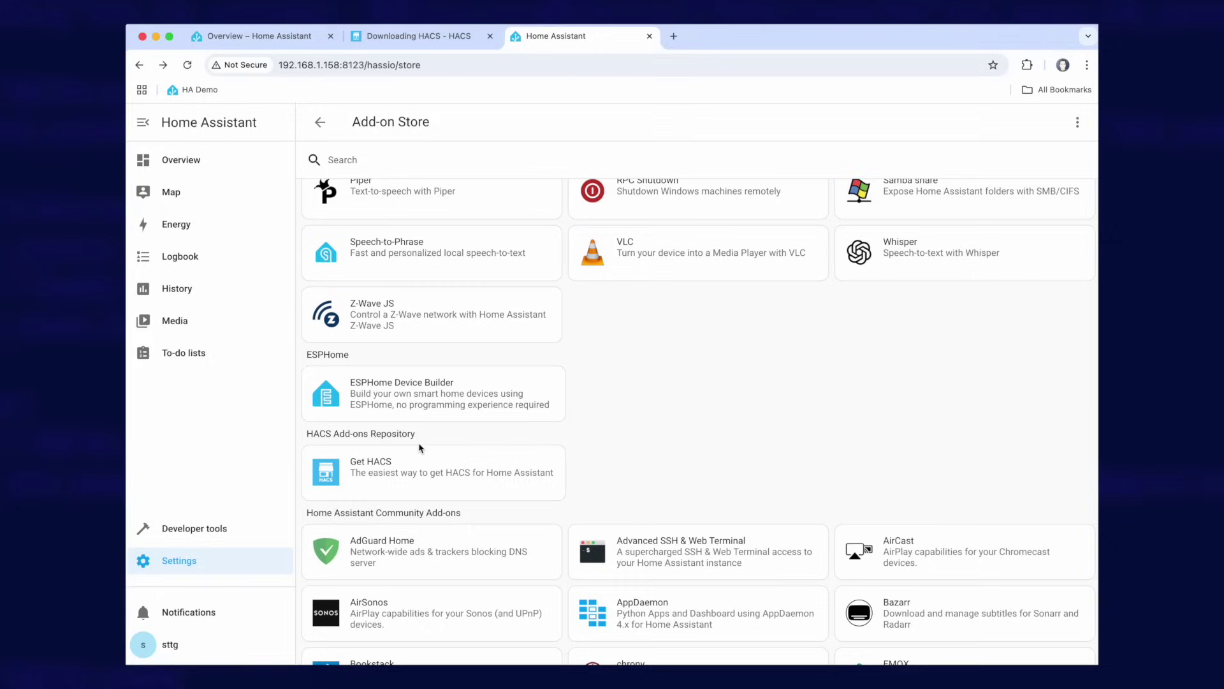
{"action": "left_click", "coordinate": [380, 476]}
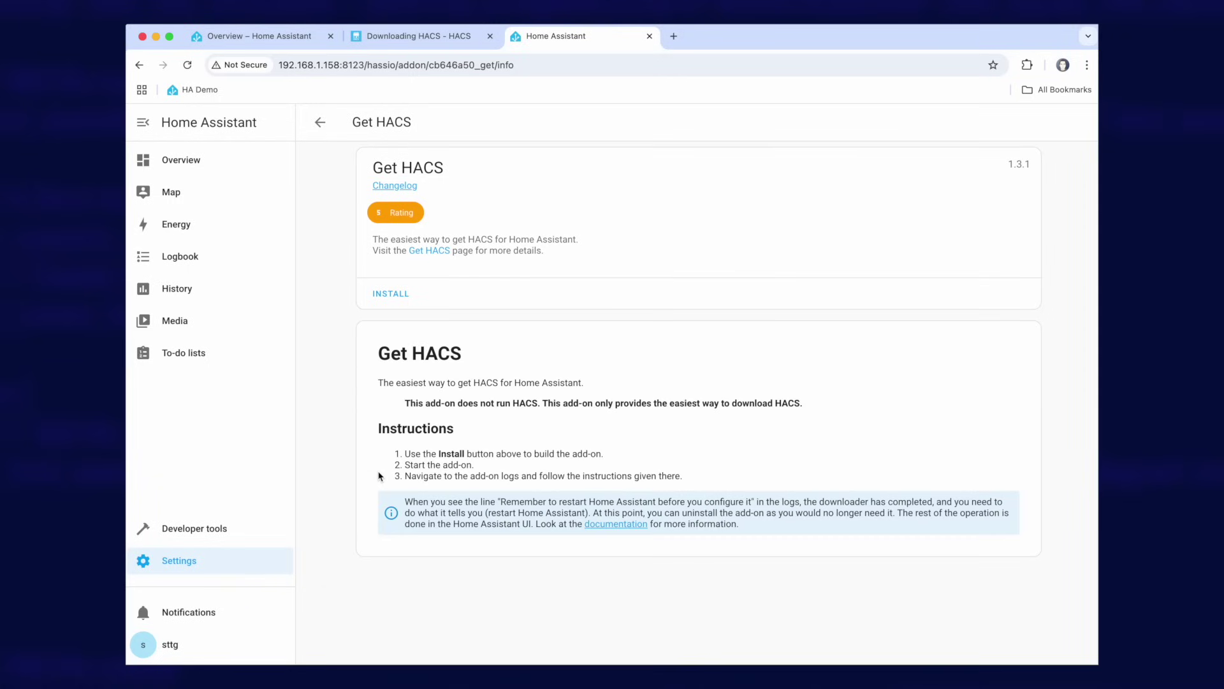
{"action": "left_click", "coordinate": [392, 295]}
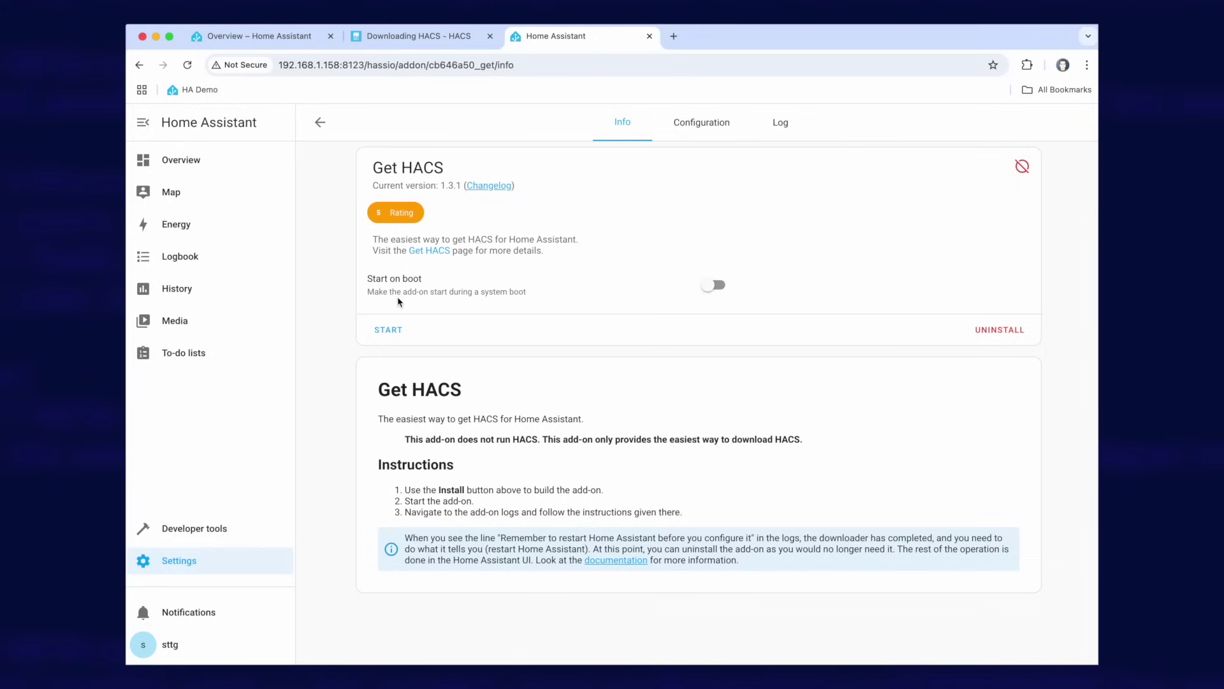
{"action": "left_click", "coordinate": [389, 331]}
- Show the Get HACS log and highlight the 'Installation complete' and 'Remember to restart' lines
{"action": "left_click", "coordinate": [784, 124]}
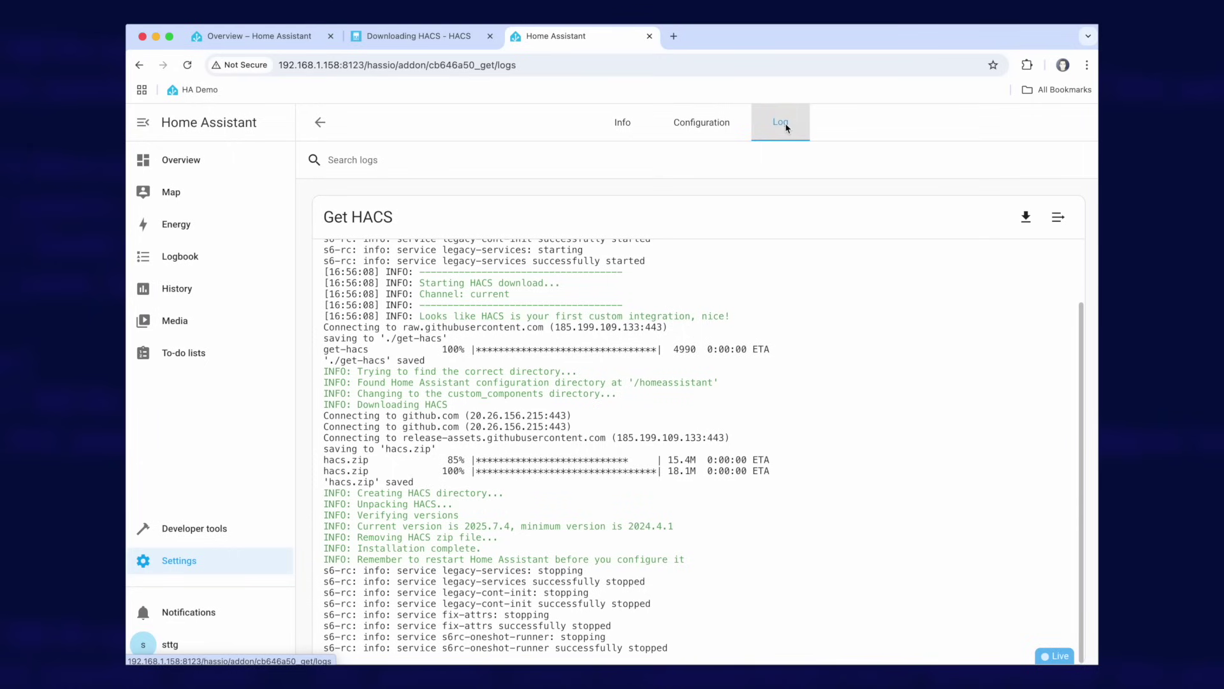
{"action": "scroll", "coordinate": [700, 406], "scroll_direction": "down", "scroll_amount": 1}
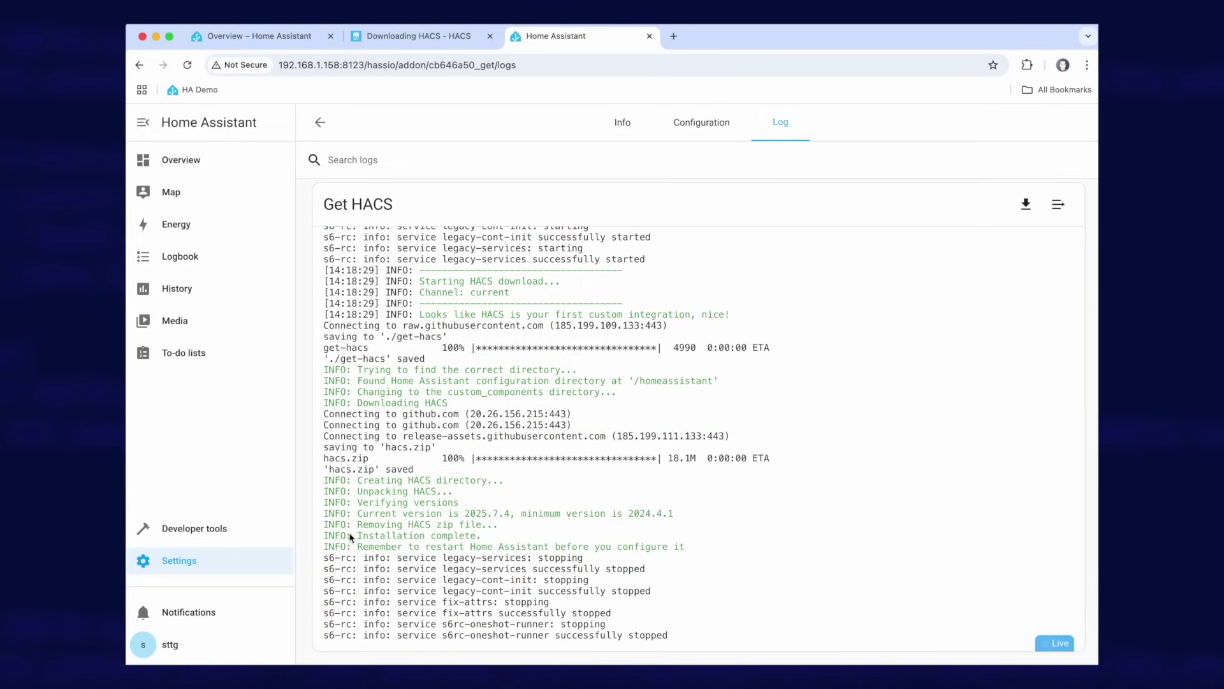
{"action": "left_click_drag", "start_coordinate": [326, 537], "coordinate": [488, 539]}
{"action": "left_click_drag", "start_coordinate": [332, 550], "coordinate": [707, 552]}
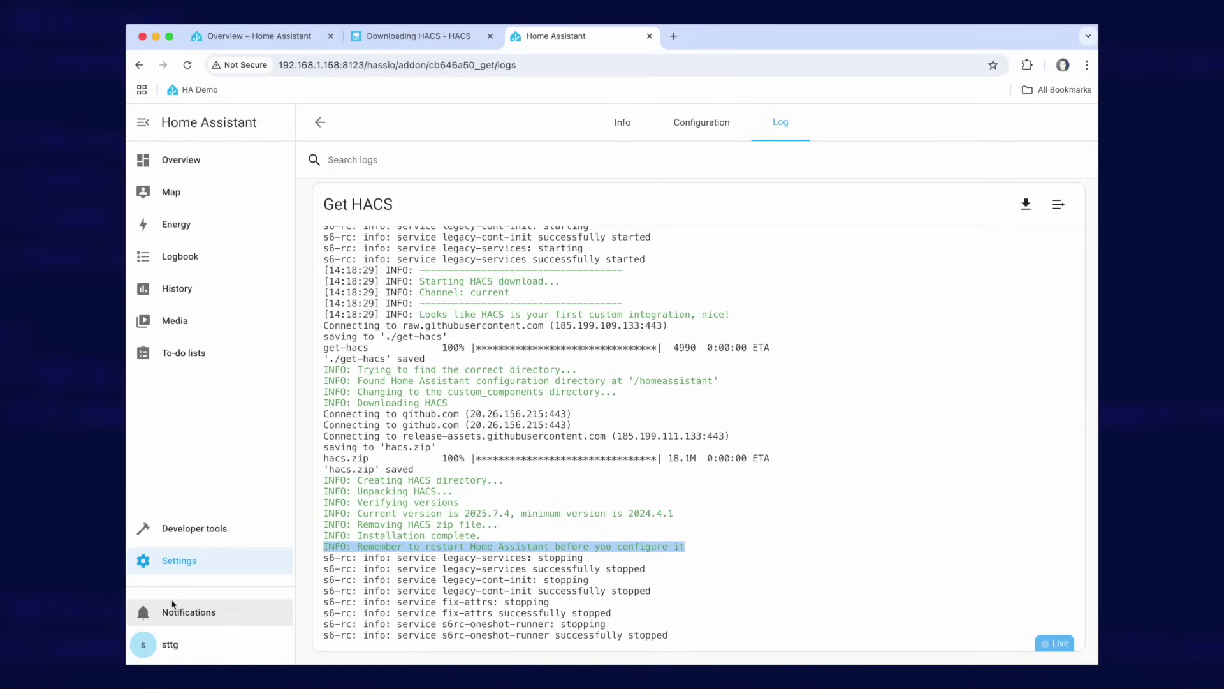
- Restart Home Assistant from Developer tools' Check and restart section and confirm
{"action": "left_click", "coordinate": [193, 528]}
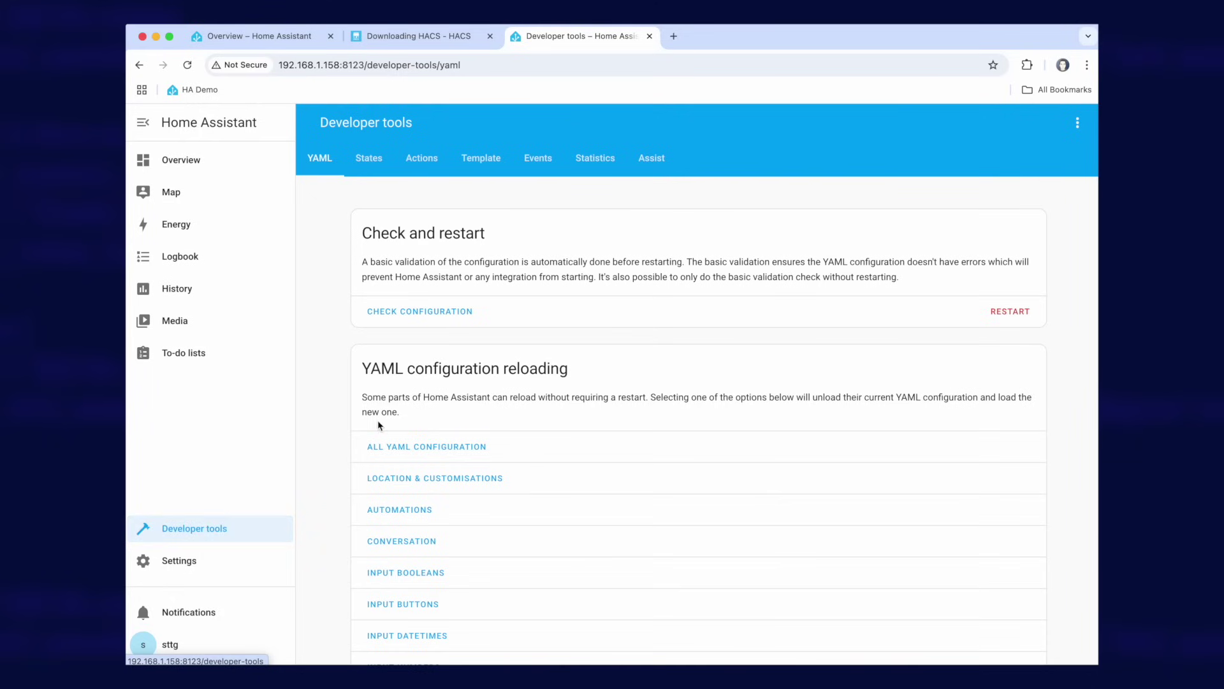
{"action": "left_click", "coordinate": [1017, 312]}
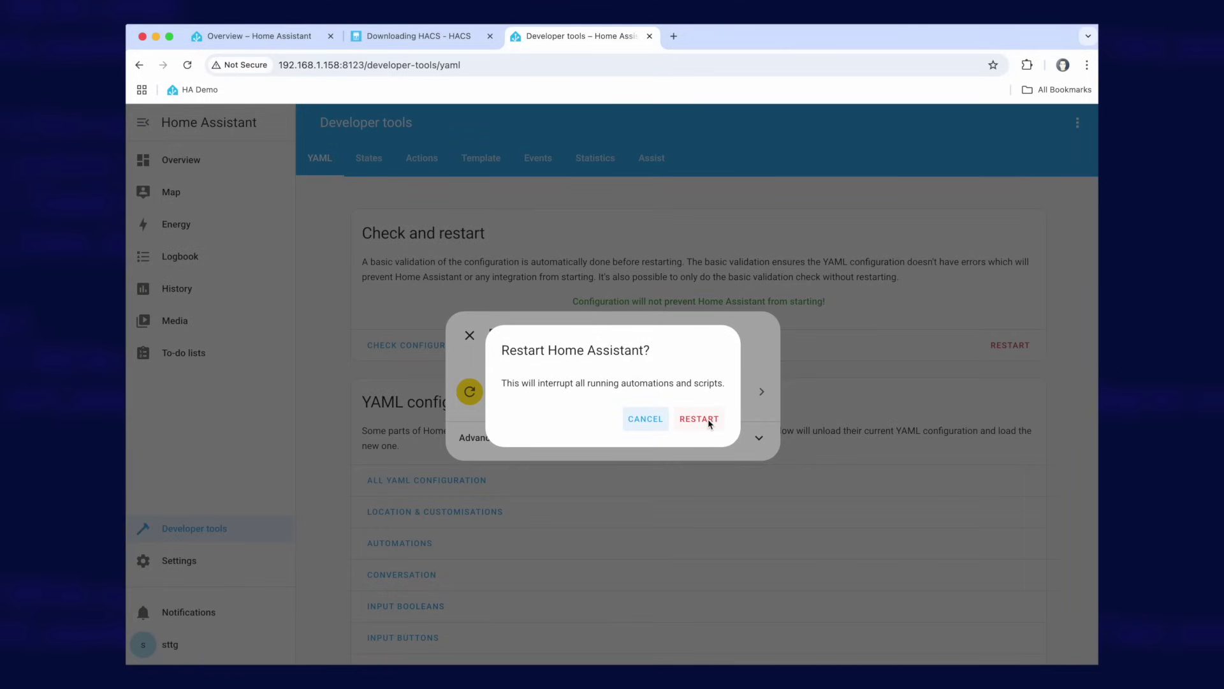
{"action": "left_click", "coordinate": [699, 419]}
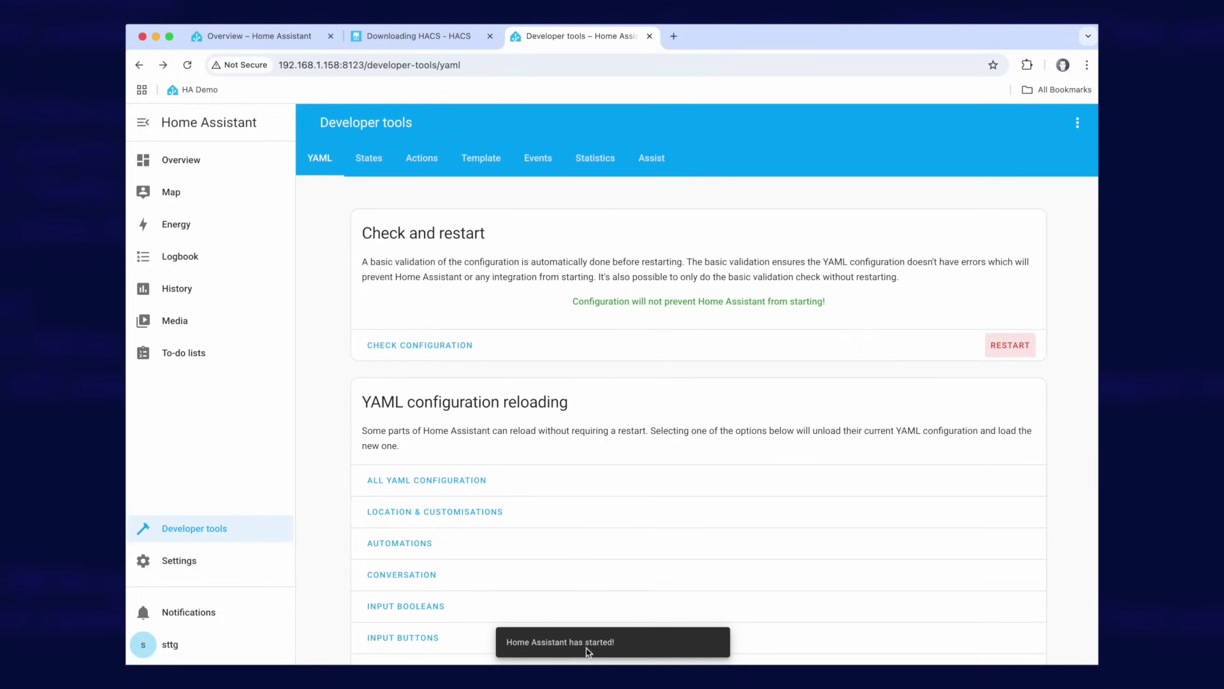
{"action": "left_click", "coordinate": [187, 566]}
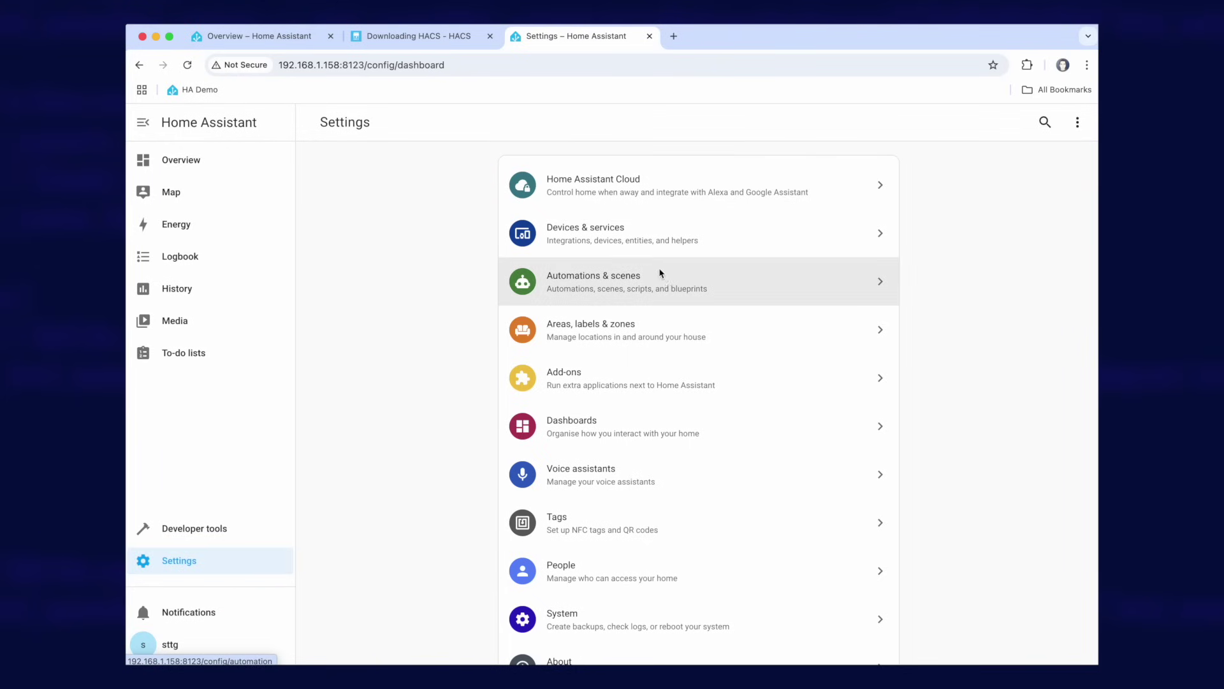
- Add a new integration under Devices & services, searching 'hacs' and choosing HACS
{"action": "left_click", "coordinate": [570, 237]}
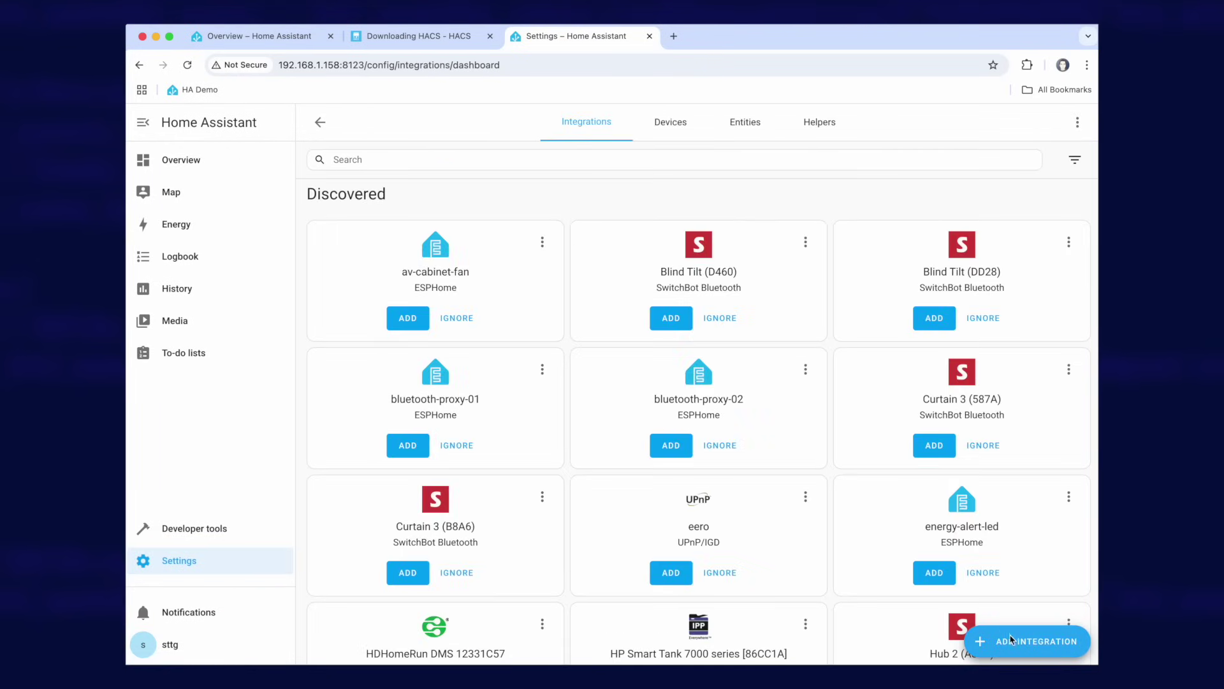
{"action": "left_click", "coordinate": [1032, 646]}
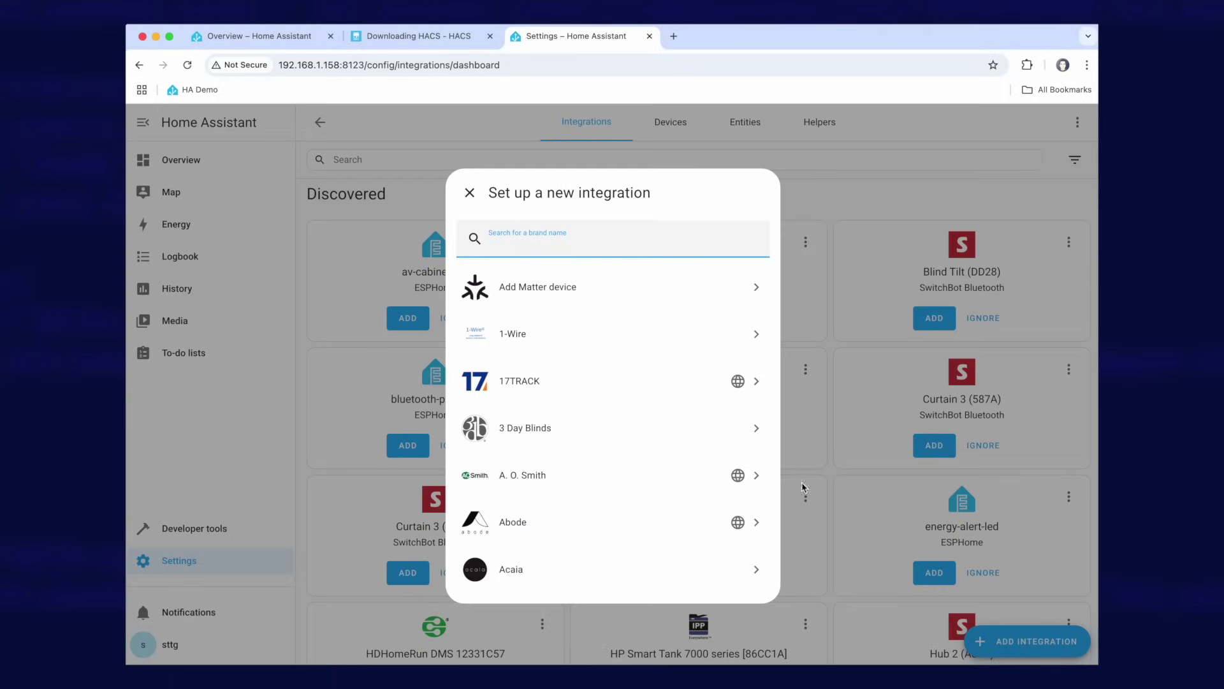
{"action": "type", "text": "hacs"}
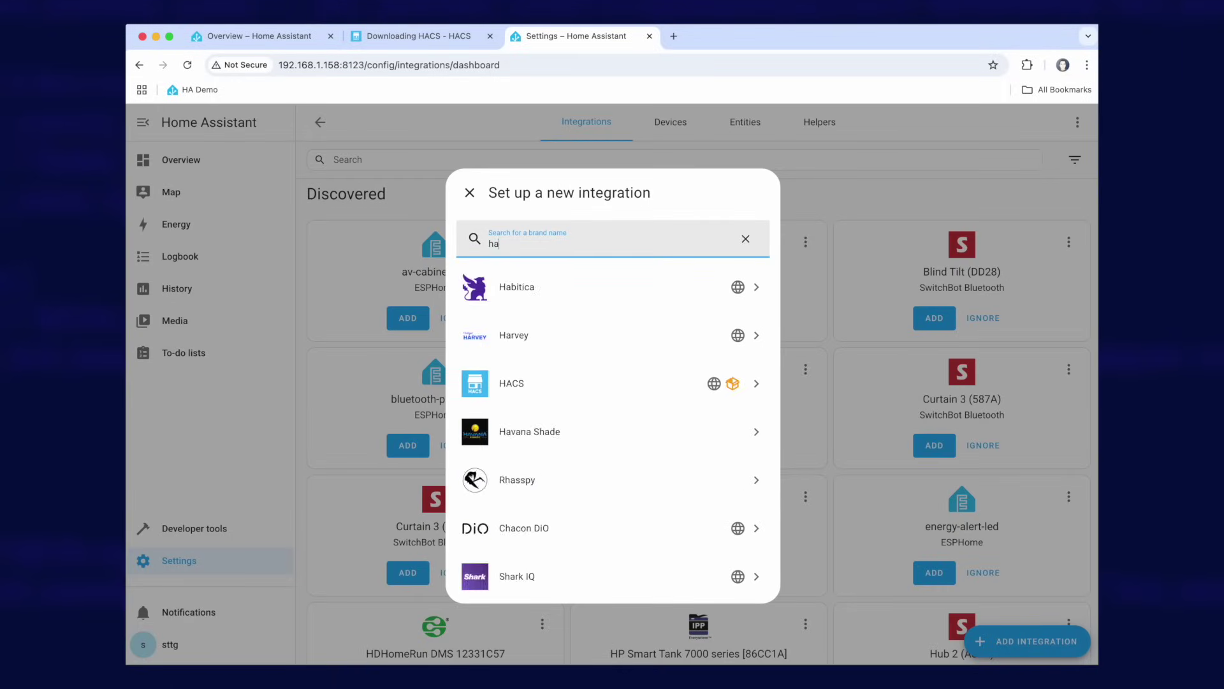
{"action": "left_click", "coordinate": [520, 295]}
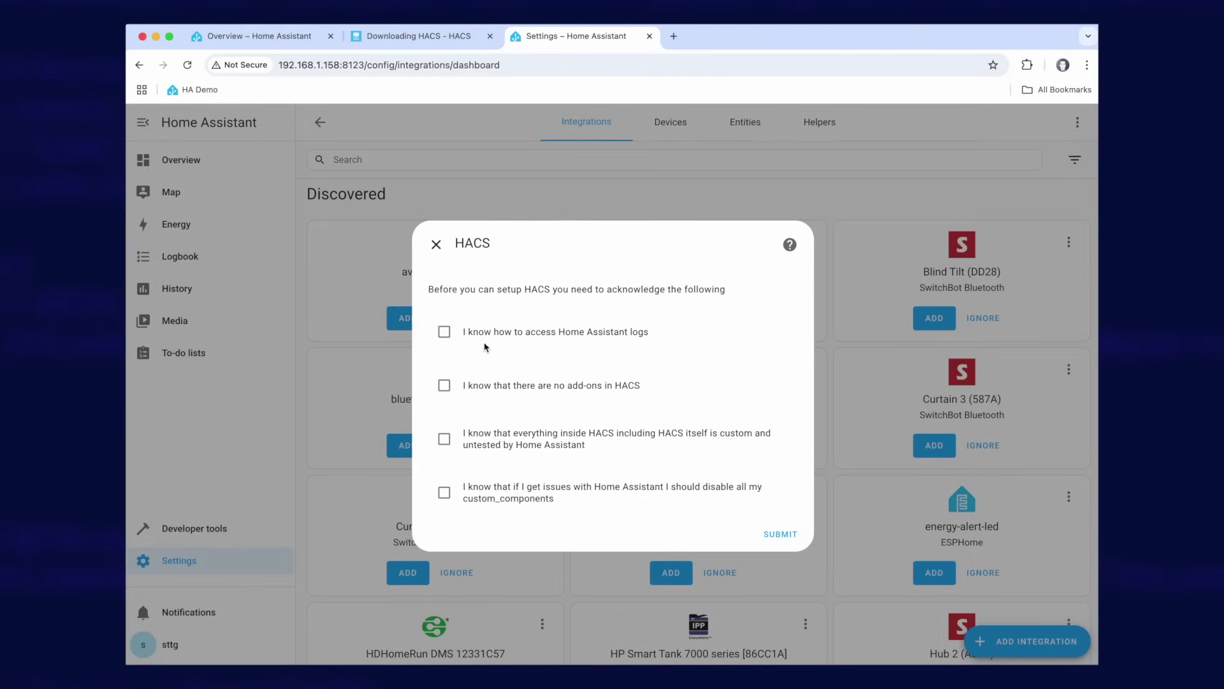
- Tick the four HACS acknowledgements (logs, no add-ons, custom content, custom_components) and submit
{"action": "left_click", "coordinate": [445, 335]}
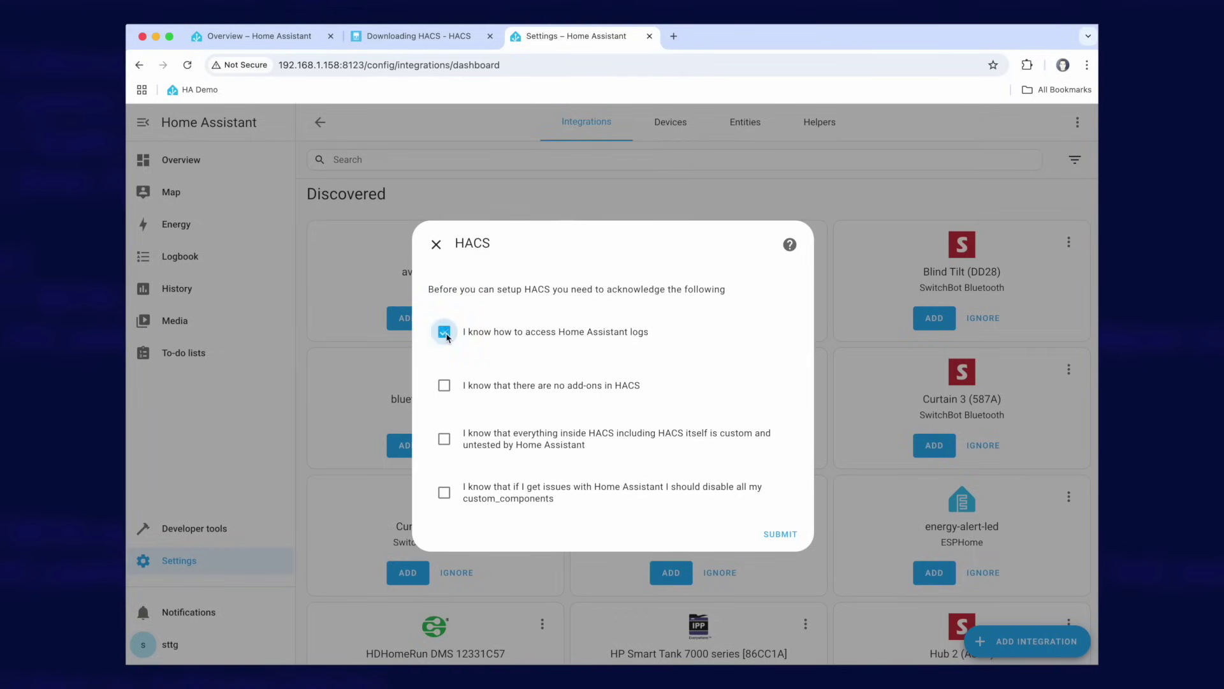
{"action": "left_click", "coordinate": [446, 389]}
{"action": "left_click", "coordinate": [443, 440]}
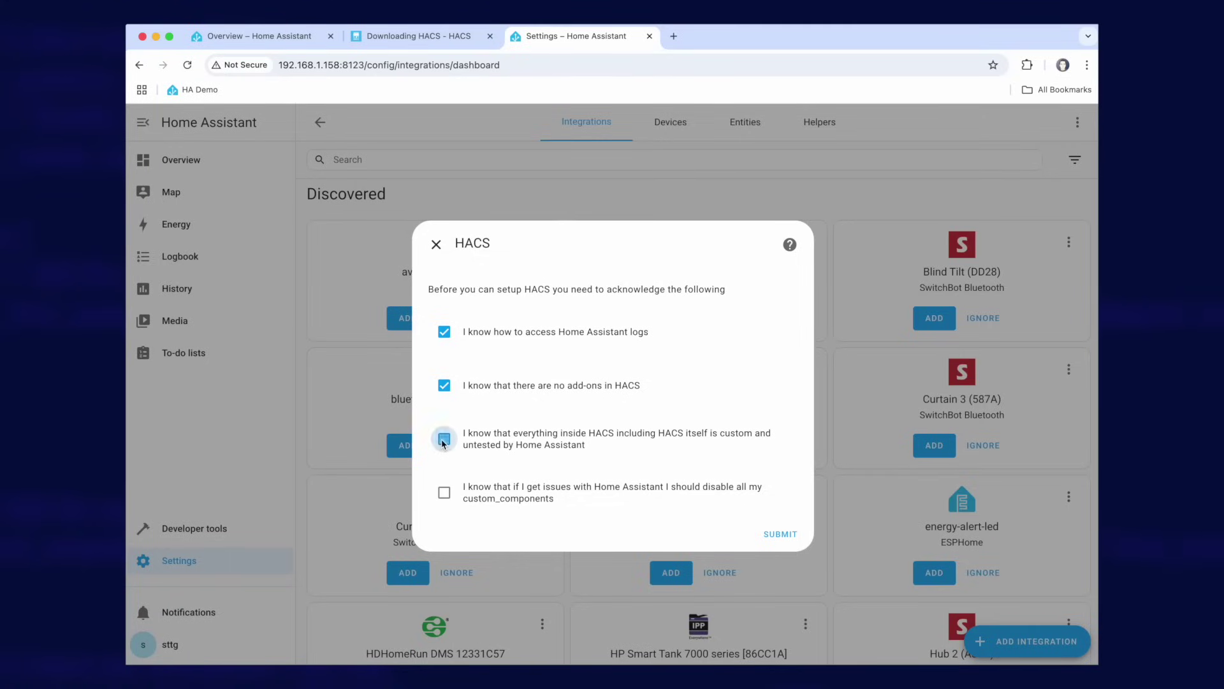
{"action": "left_click", "coordinate": [445, 493]}
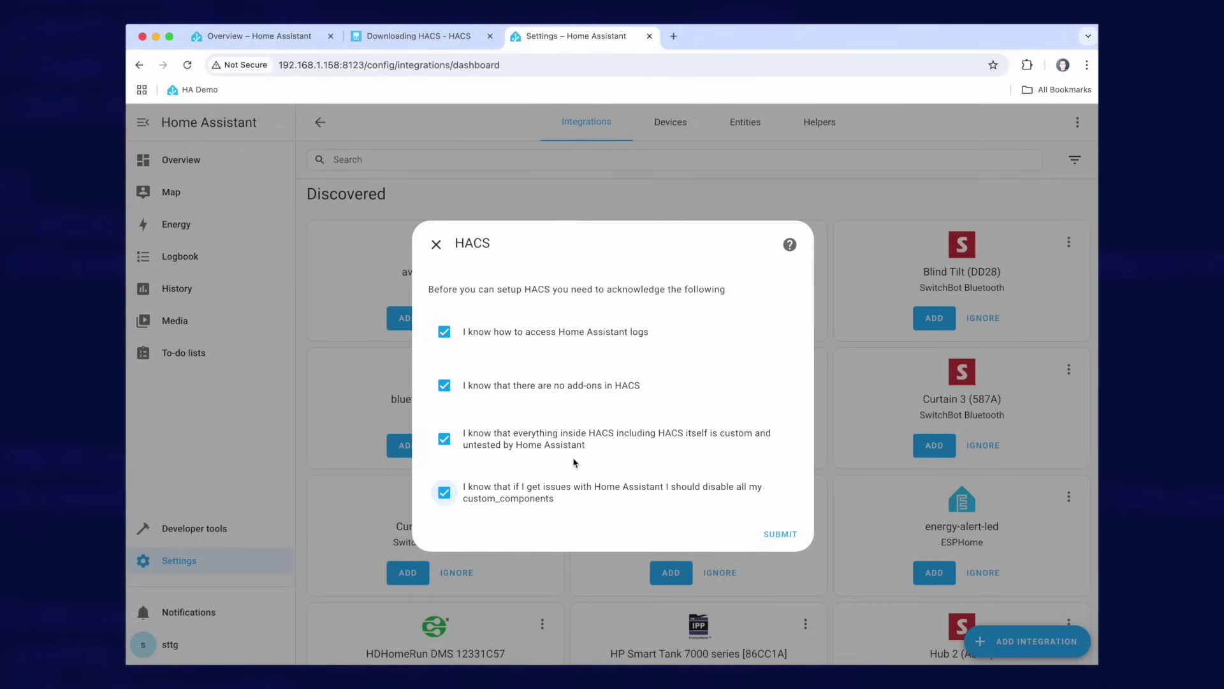
{"action": "left_click", "coordinate": [790, 535]}
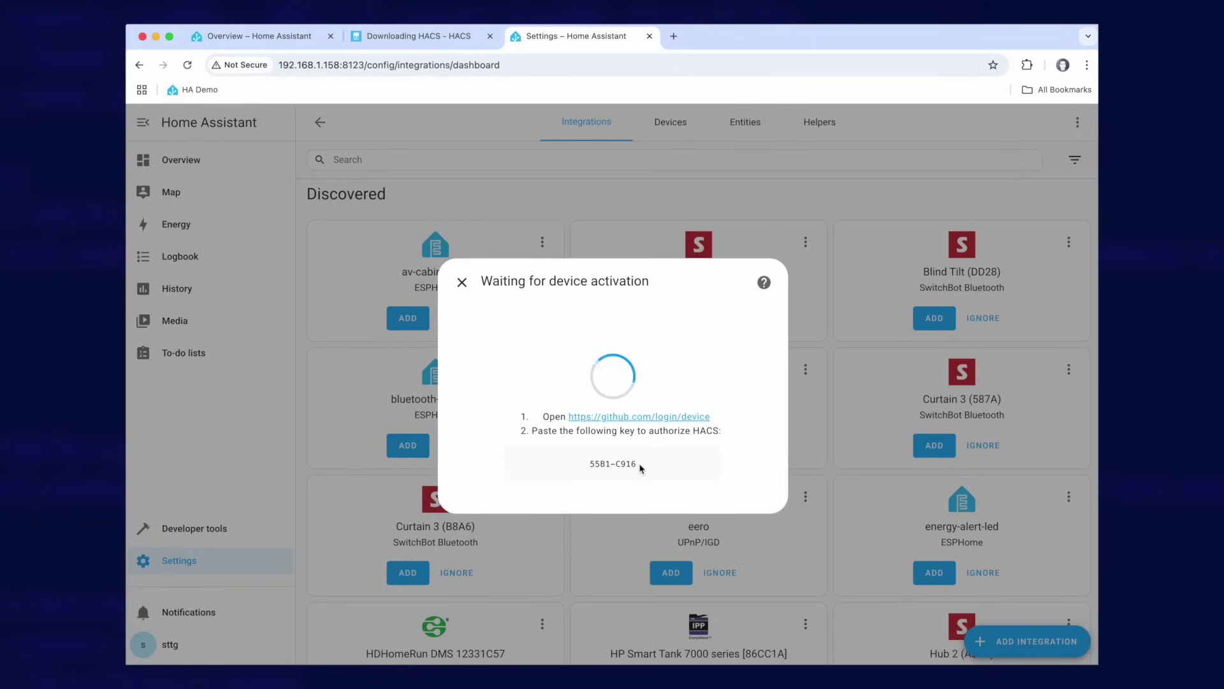
- Copy the device activation key shown in the HACS setup dialog
{"action": "left_click_drag", "start_coordinate": [637, 464], "coordinate": [592, 467]}
{"action": "right_click", "coordinate": [627, 464]}
{"action": "left_click", "coordinate": [668, 491]}
- Enter the HACS activation code on GitHub's device page and authorise HACS for the signed-in account
{"action": "left_click", "coordinate": [634, 420]}
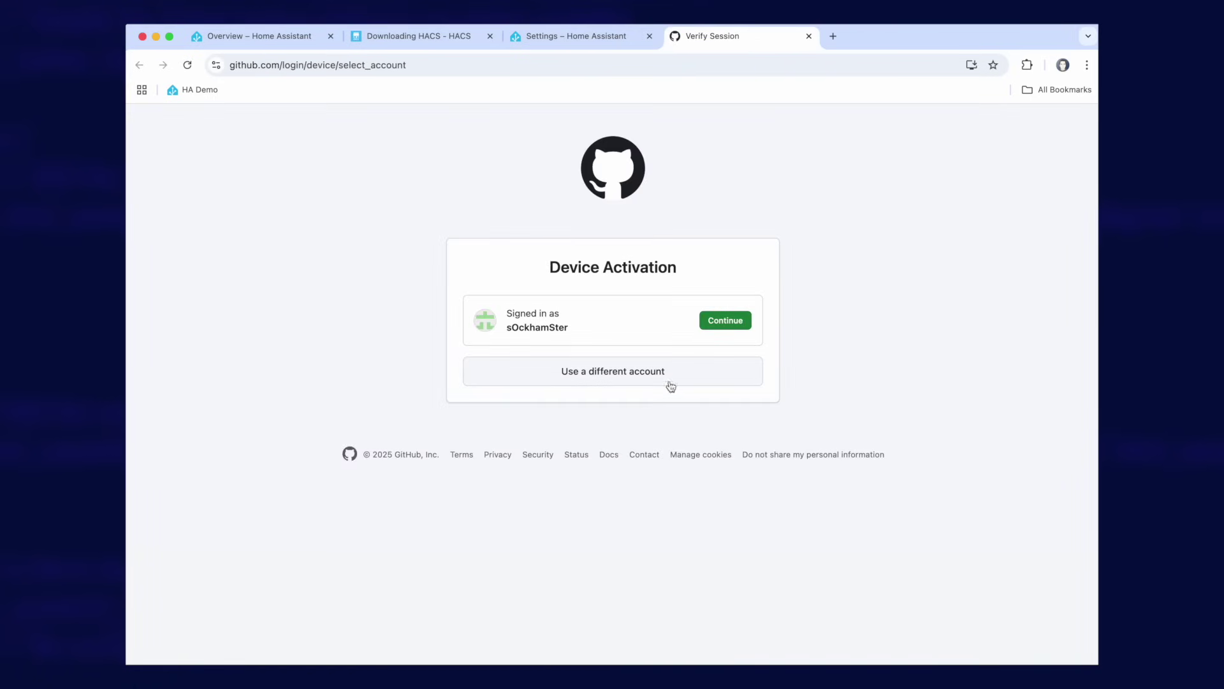
{"action": "left_click", "coordinate": [725, 323]}
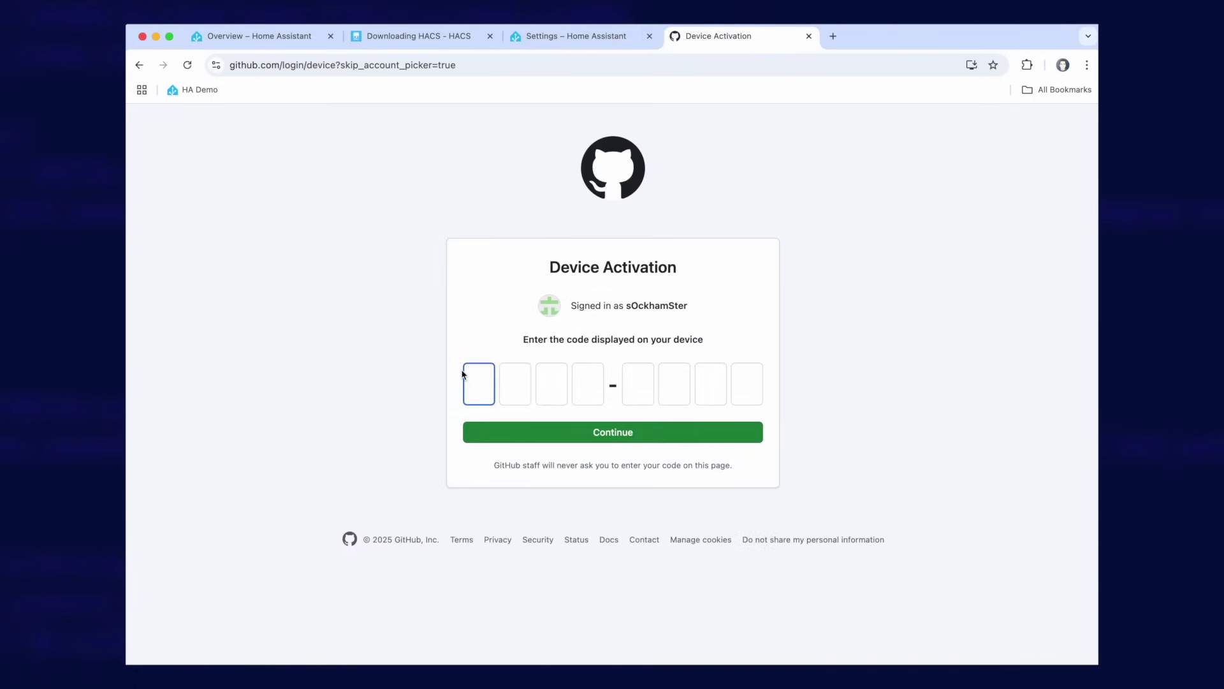
{"action": "right_click", "coordinate": [477, 384]}
{"action": "left_click", "coordinate": [511, 498]}
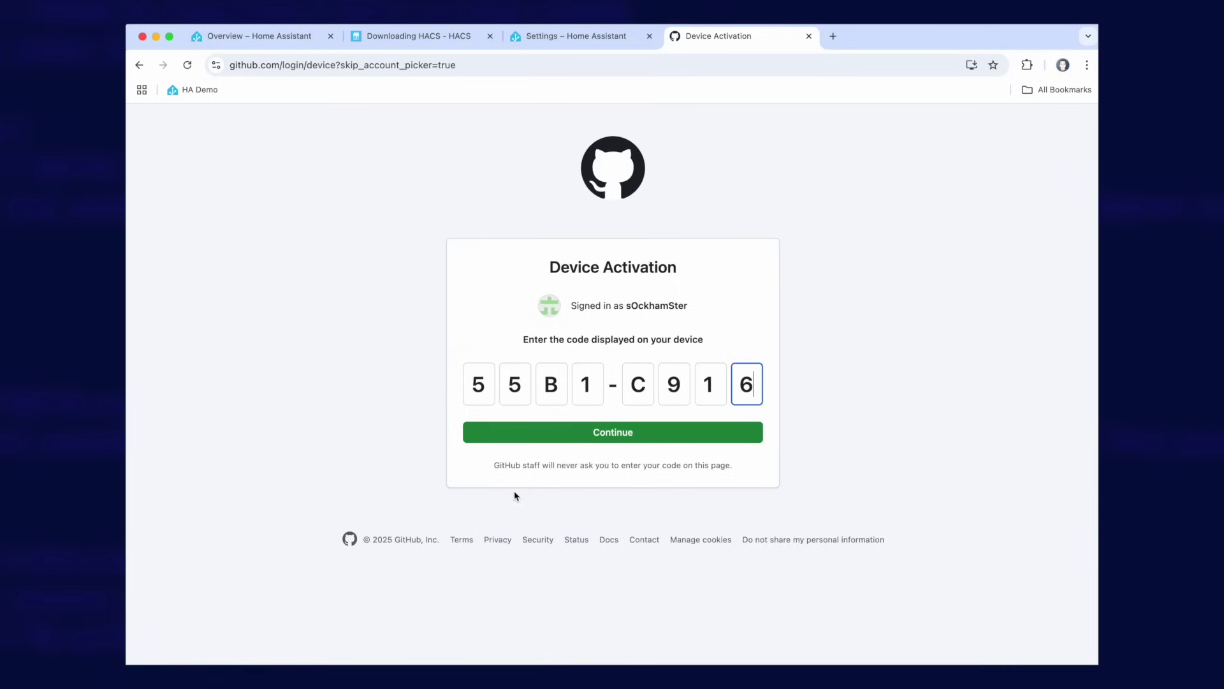
{"action": "left_click", "coordinate": [616, 434]}
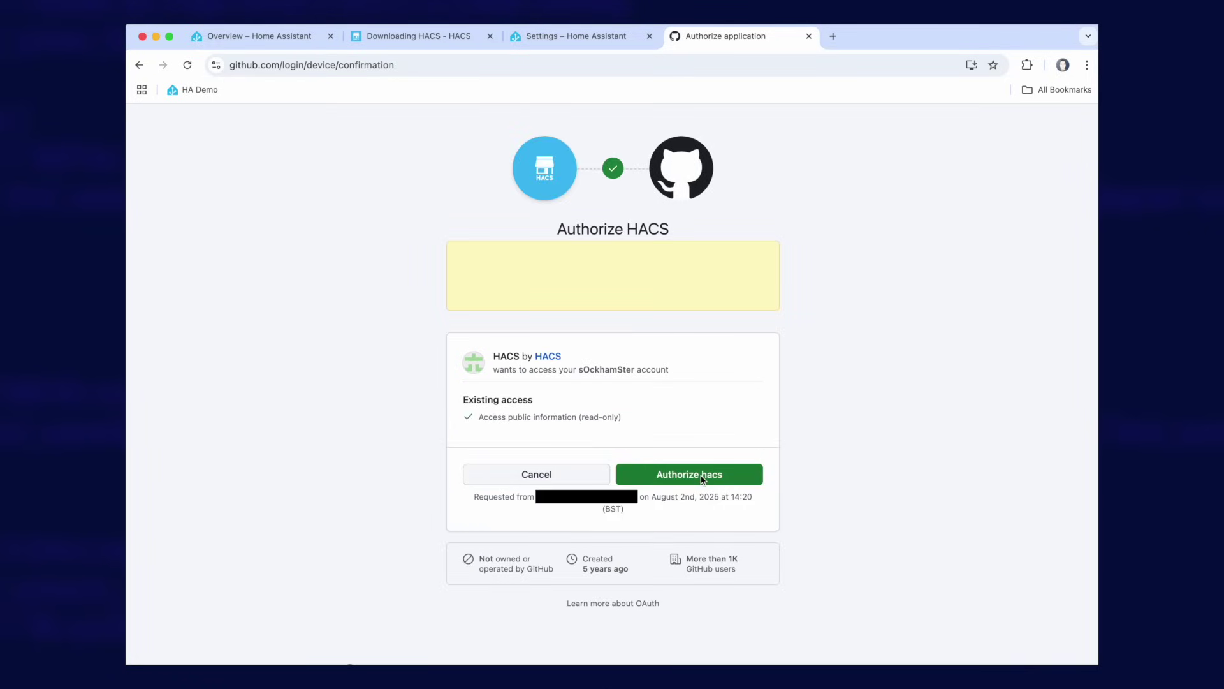
{"action": "left_click", "coordinate": [704, 479]}
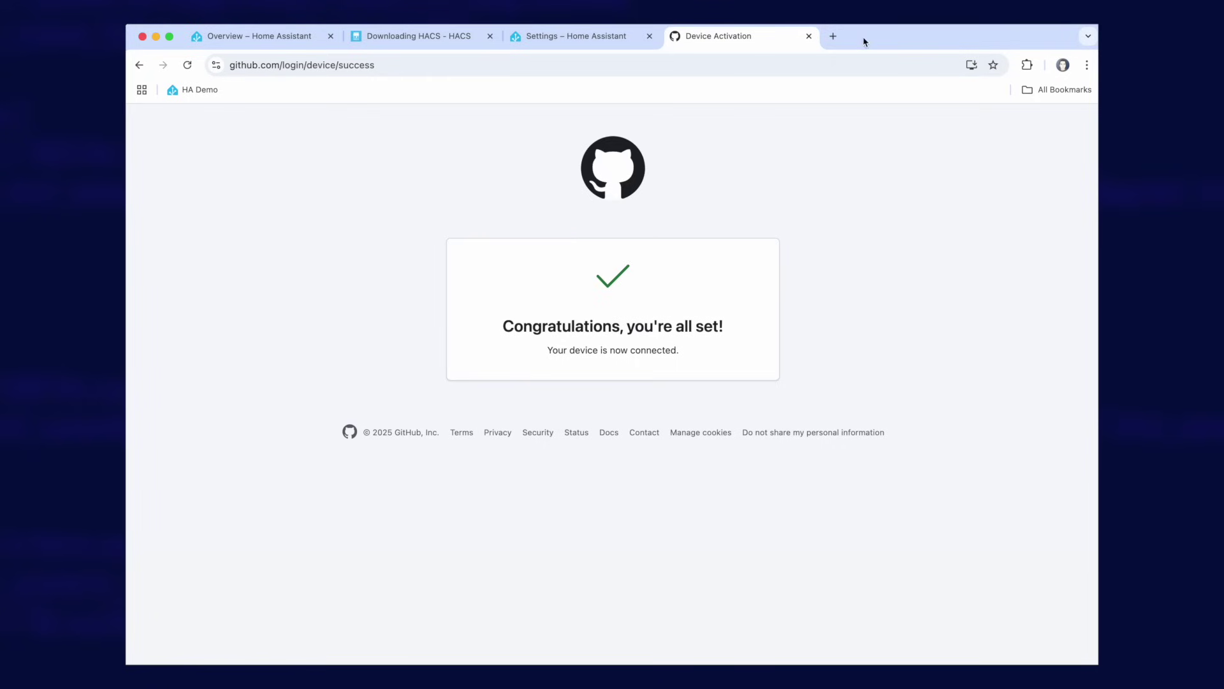
{"action": "left_click", "coordinate": [807, 36]}
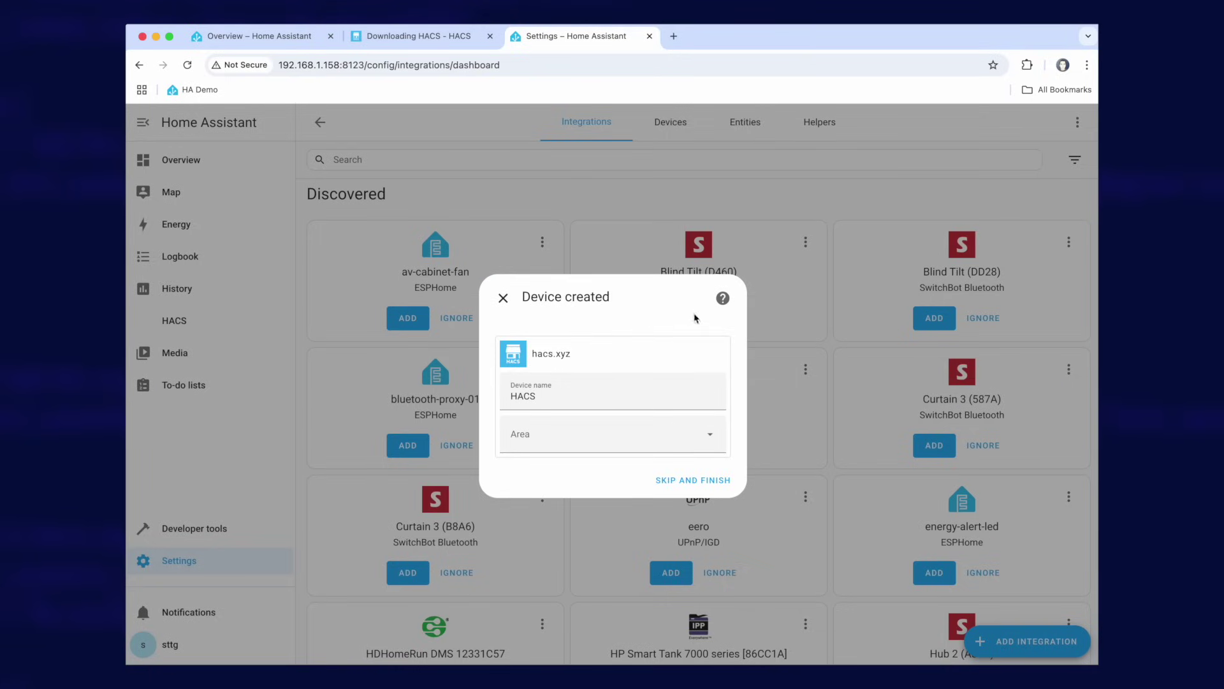
- Finish the HACS device with no area assigned, then open the HACS community store dashboard
{"action": "left_click", "coordinate": [709, 481]}
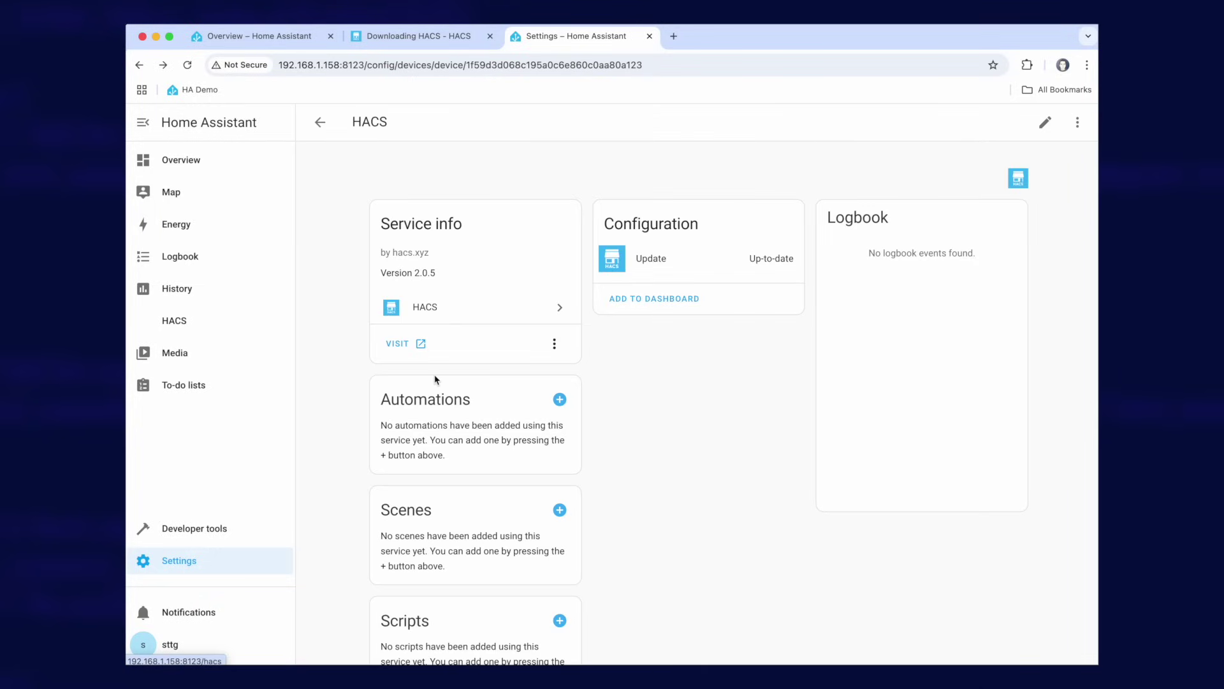
{"action": "left_click", "coordinate": [187, 326]}
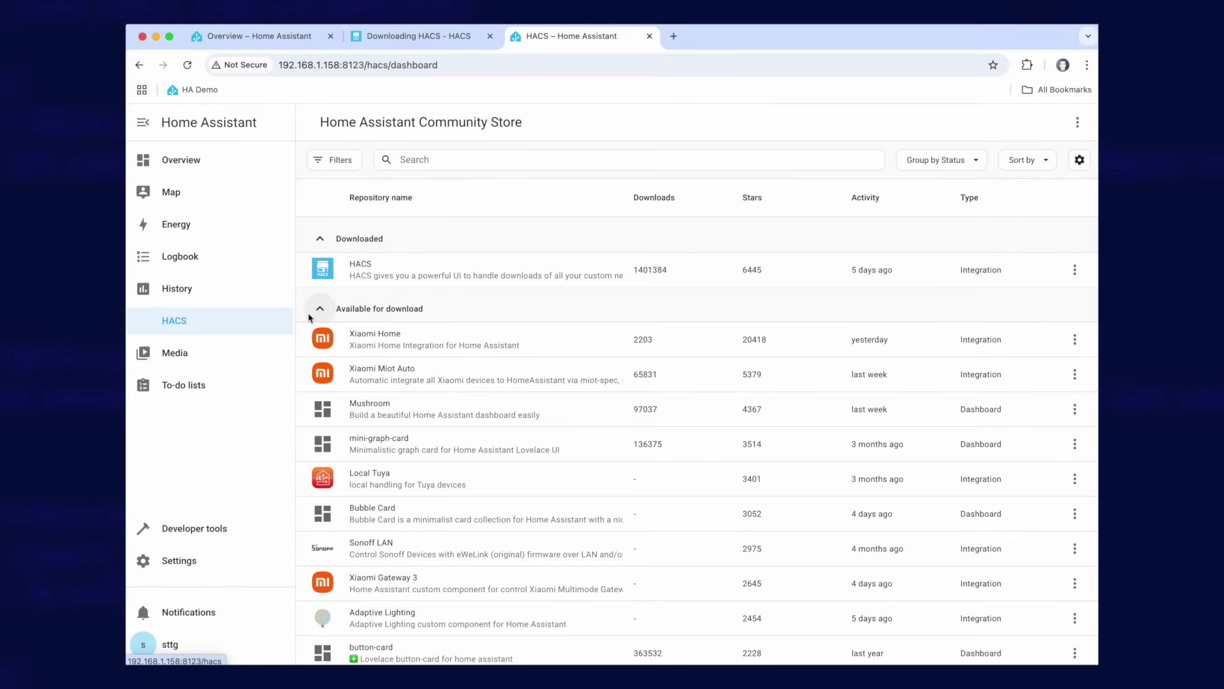
{"action": "scroll", "coordinate": [419, 490], "scroll_direction": "down", "scroll_amount": 3}
{"action": "scroll", "coordinate": [418, 489], "scroll_direction": "down", "scroll_amount": 20}
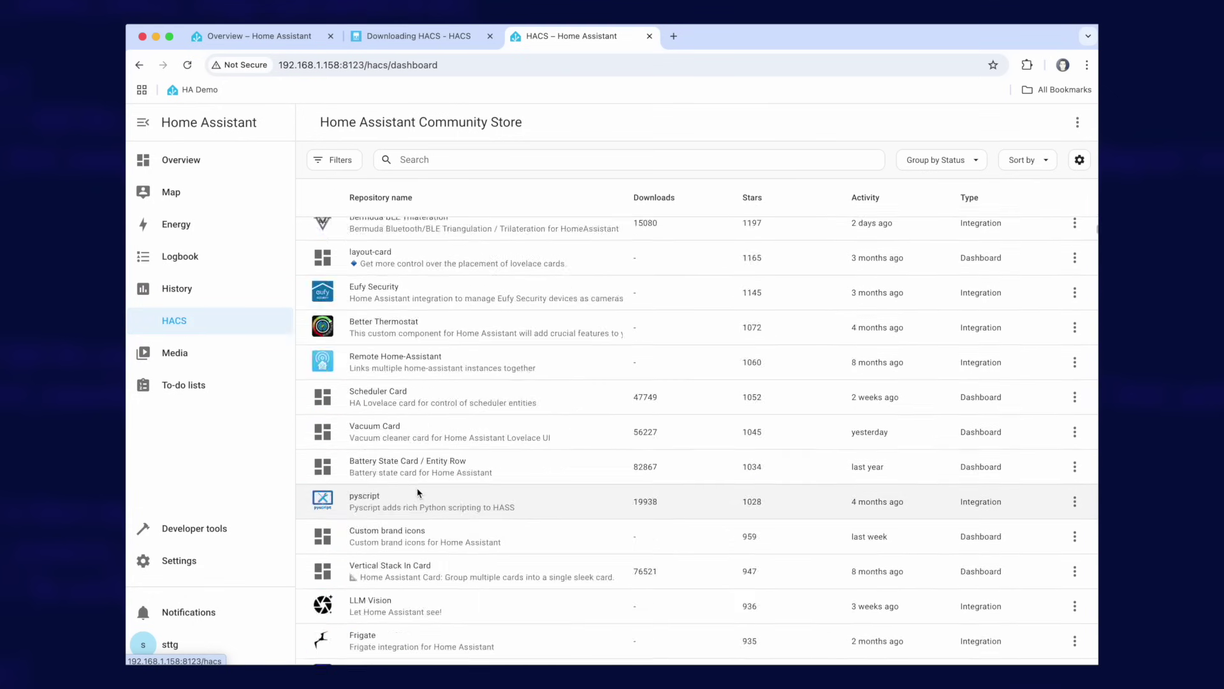
{"action": "scroll", "coordinate": [419, 491], "scroll_direction": "up", "scroll_amount": 15}
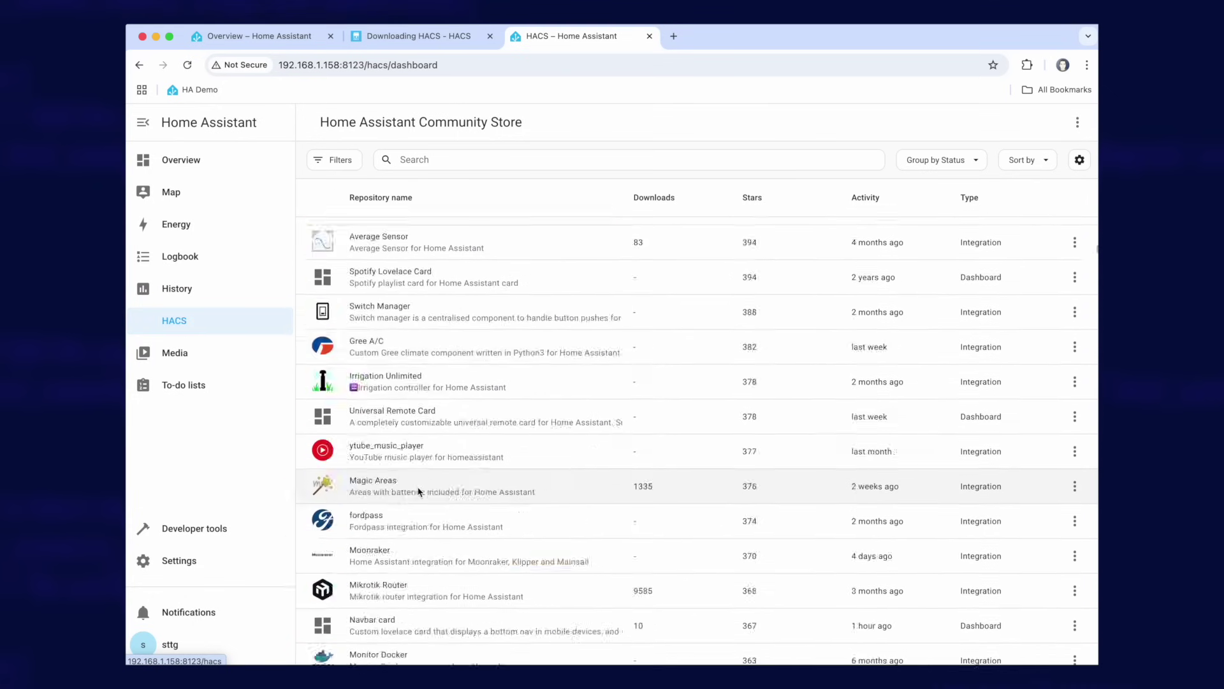
{"action": "scroll", "coordinate": [421, 492], "scroll_direction": "up", "scroll_amount": 15}
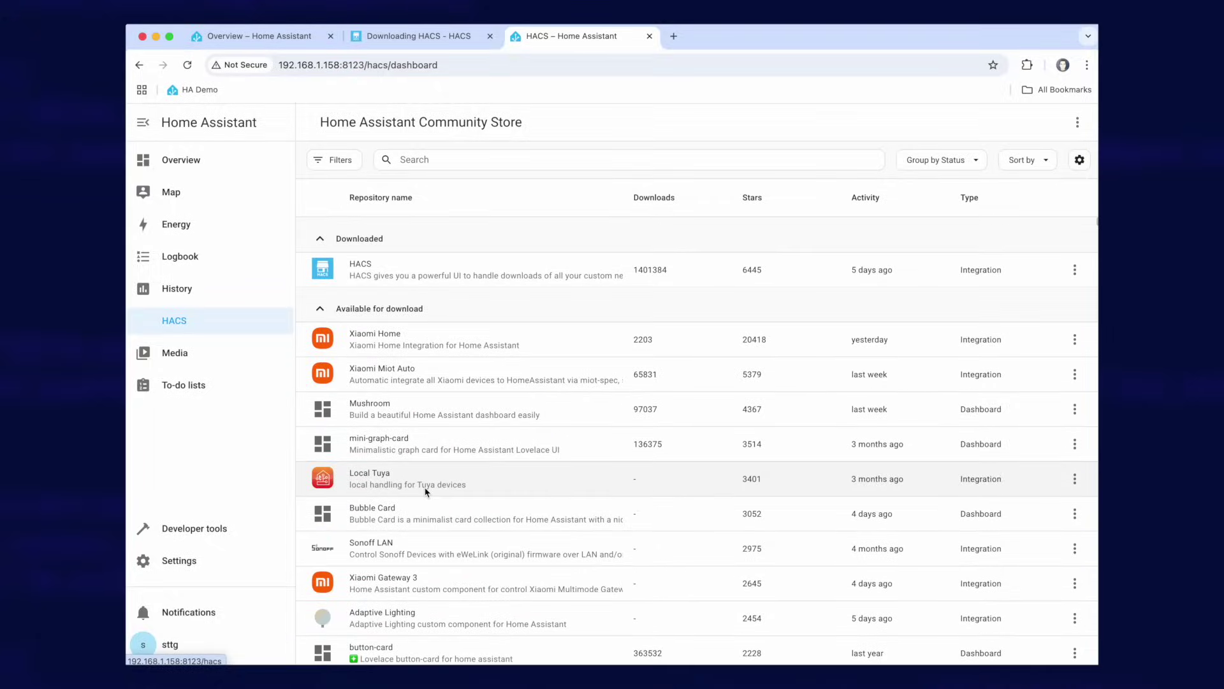
{"action": "left_click", "coordinate": [438, 159]}
{"action": "type", "text": "octopus"}
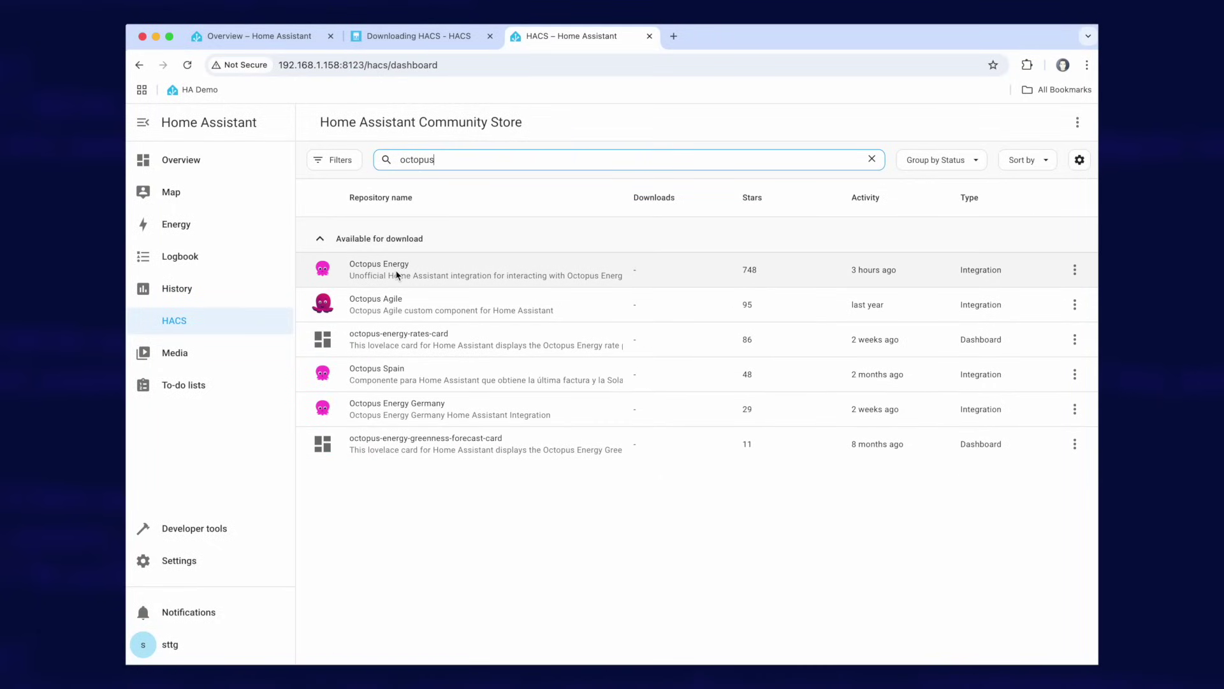
{"action": "left_click", "coordinate": [396, 276]}
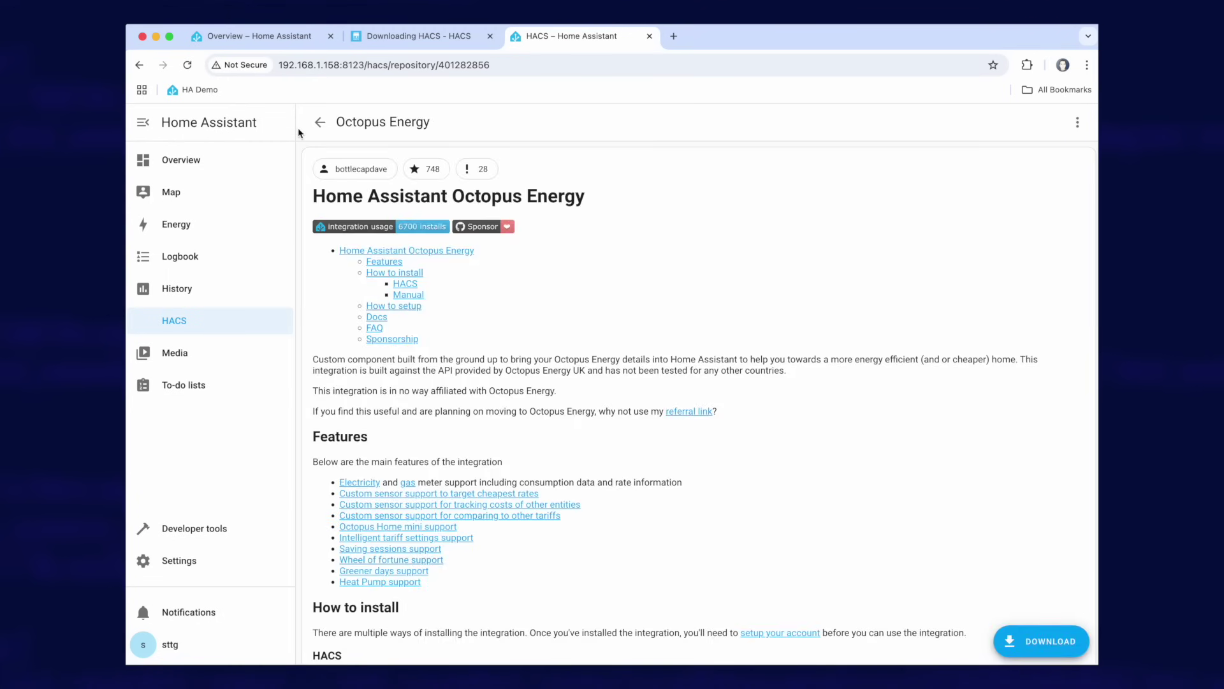
{"action": "left_click_drag", "start_coordinate": [314, 196], "coordinate": [582, 198]}
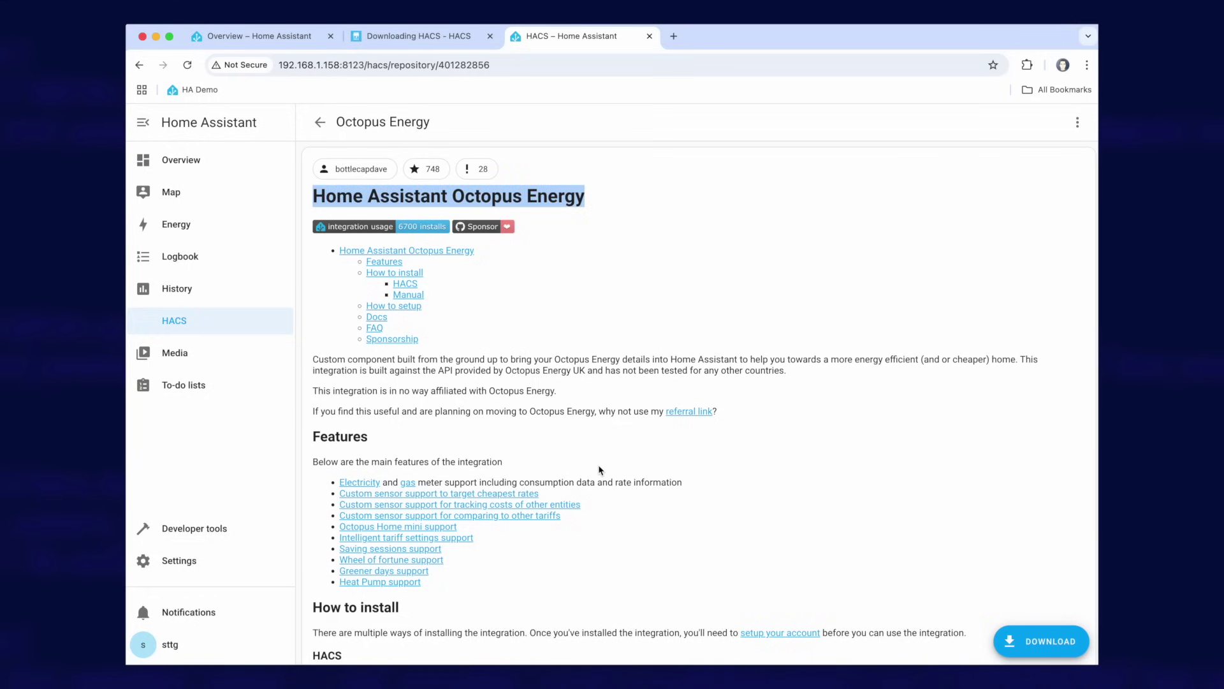
{"action": "scroll", "coordinate": [600, 470], "scroll_direction": "down", "scroll_amount": 2}
{"action": "scroll", "coordinate": [600, 470], "scroll_direction": "up", "scroll_amount": 2}
{"action": "left_click", "coordinate": [322, 122]}
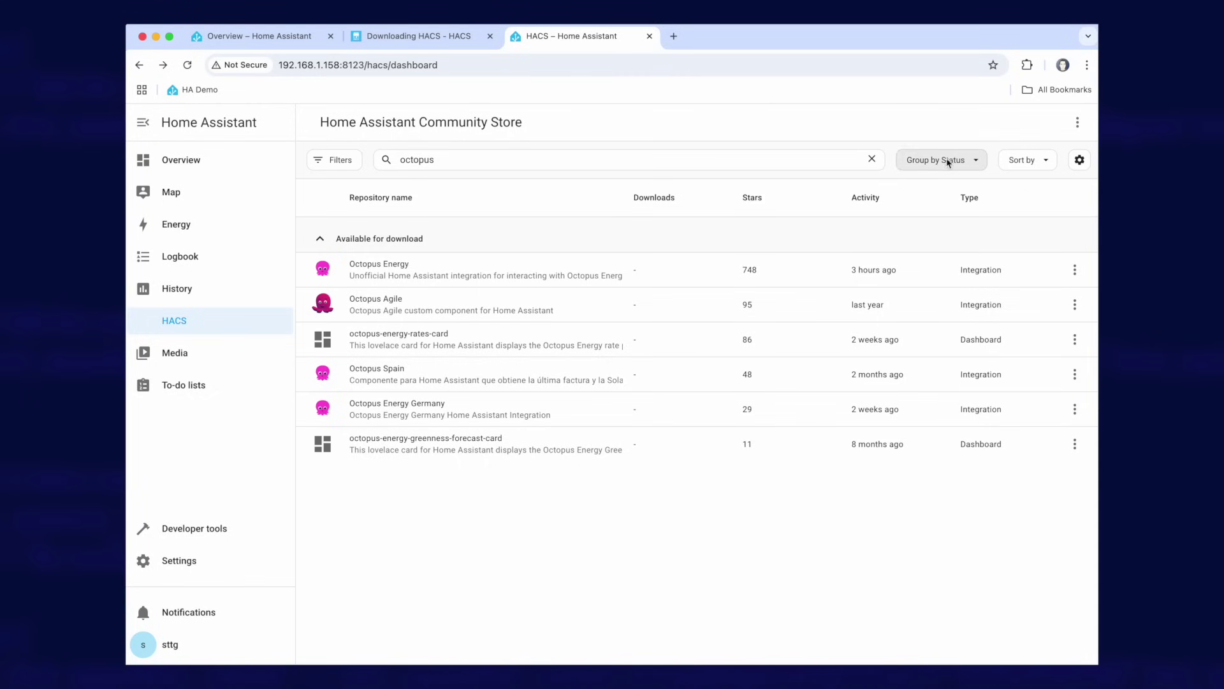
{"action": "left_click", "coordinate": [872, 159]}
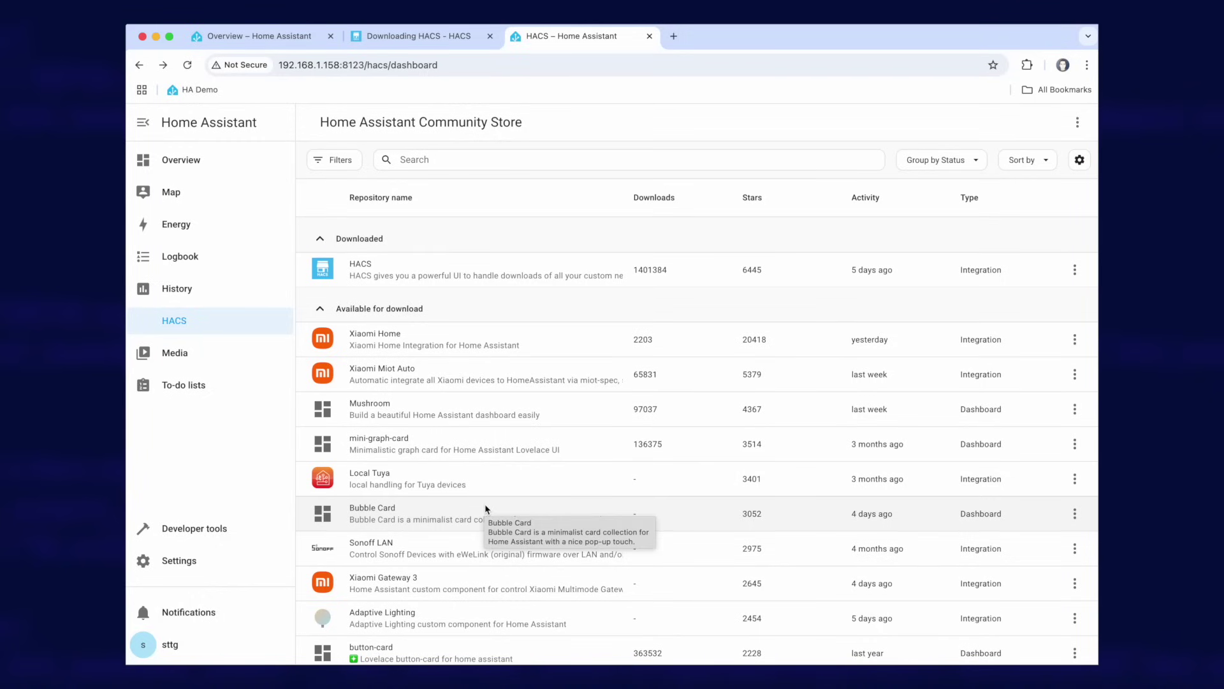
{"action": "left_click", "coordinate": [1078, 123]}
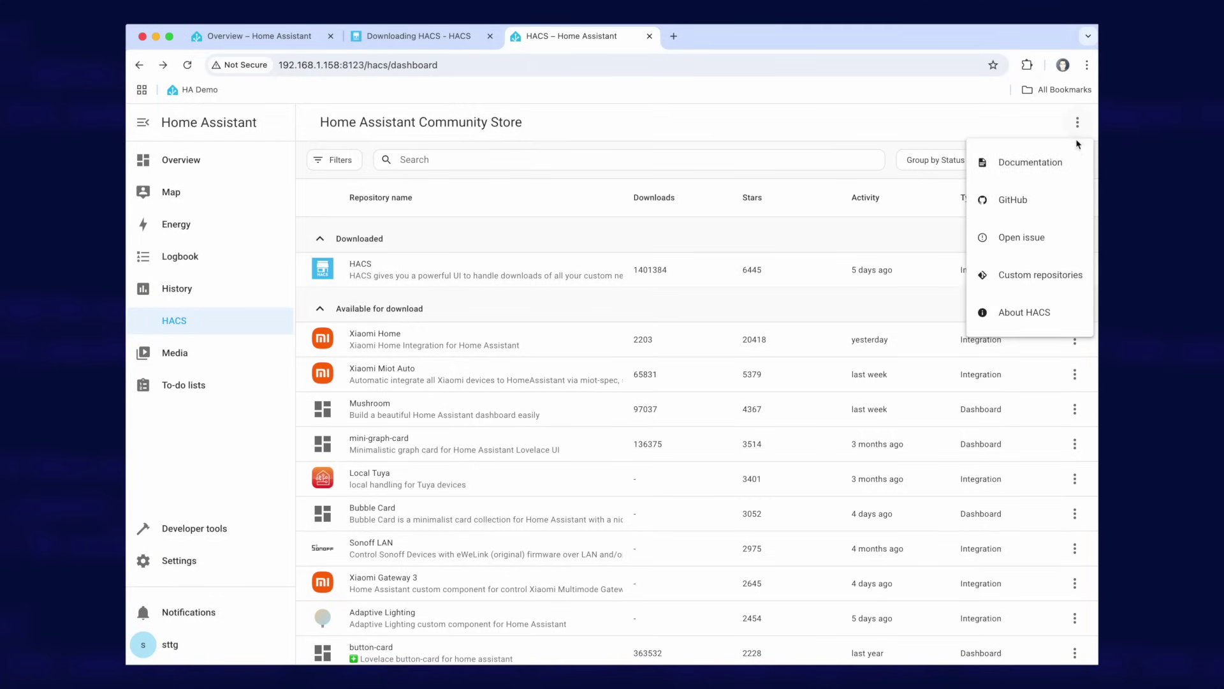
{"action": "left_click", "coordinate": [1039, 279]}
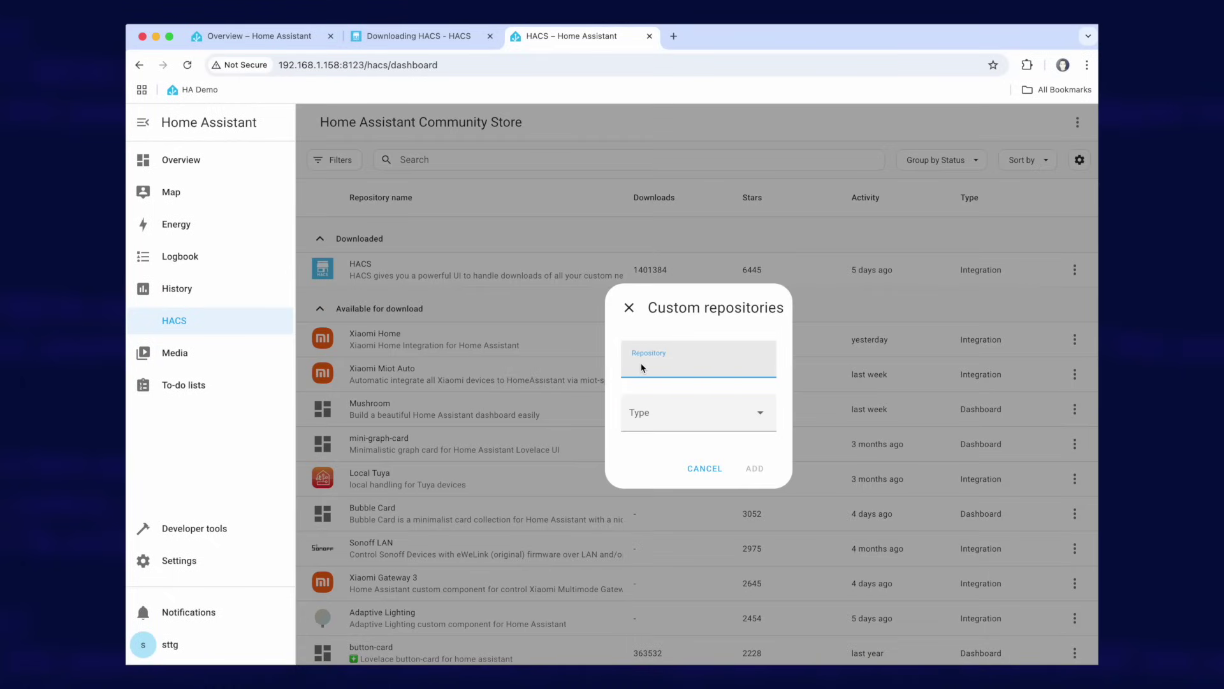
{"action": "left_click", "coordinate": [662, 420]}
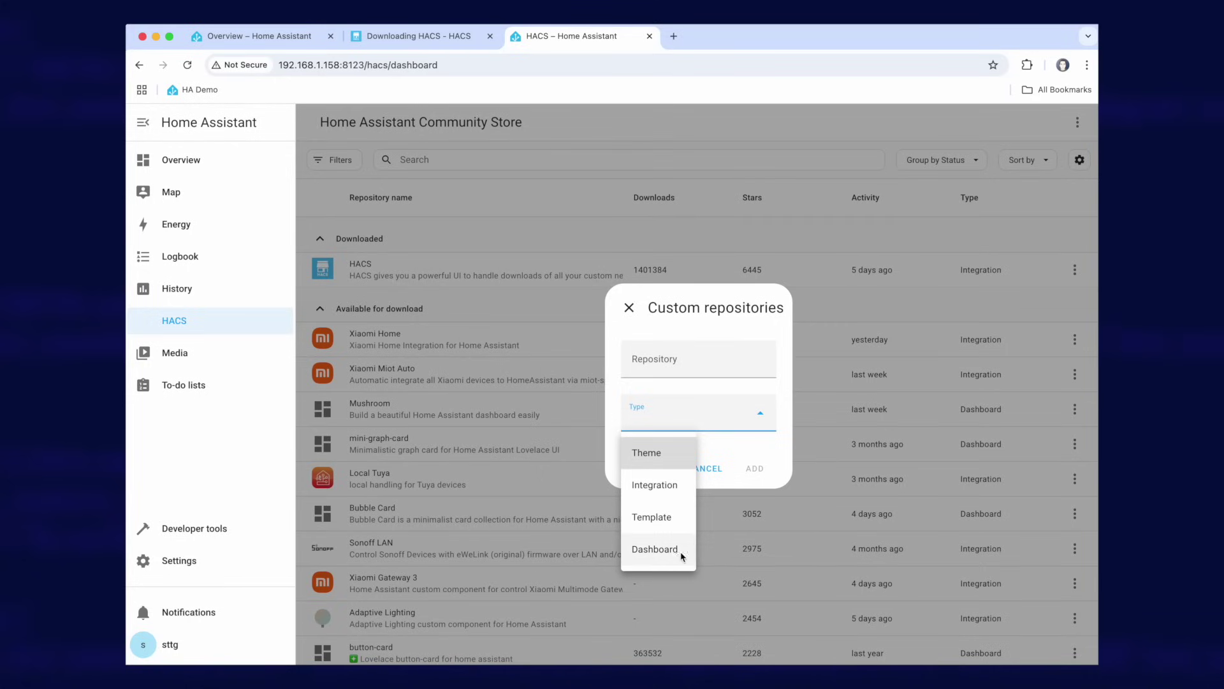
{"action": "left_click", "coordinate": [776, 458]}
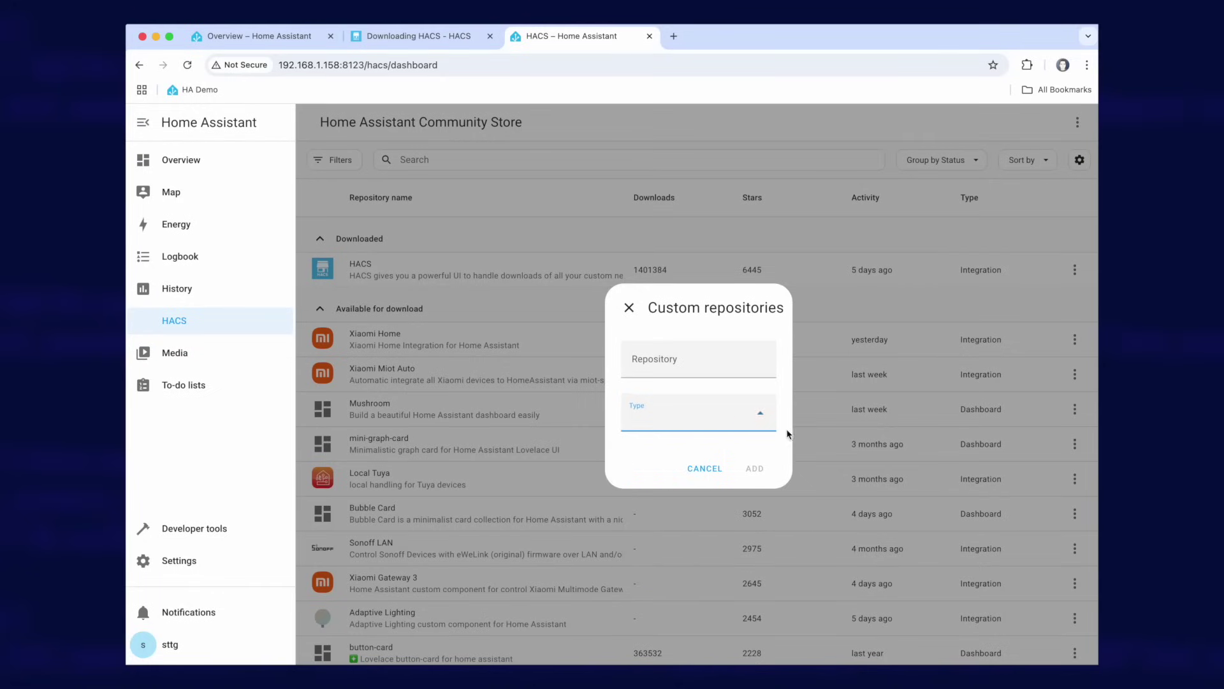
{"action": "left_click", "coordinate": [708, 472]}
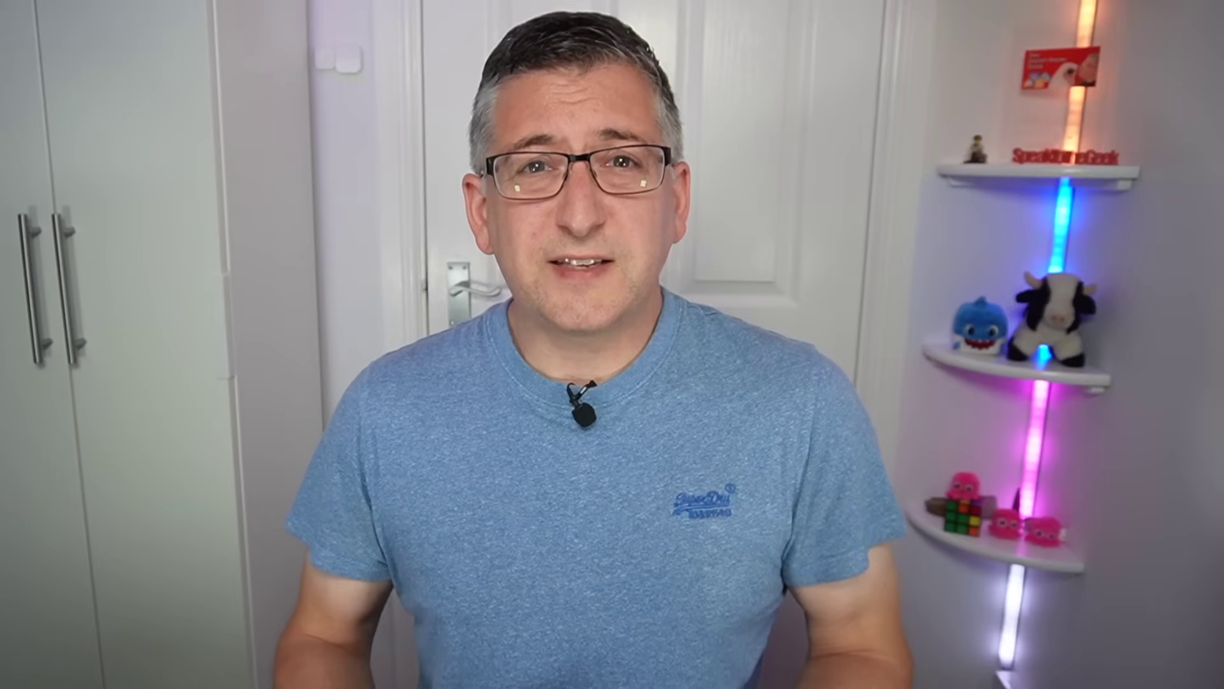